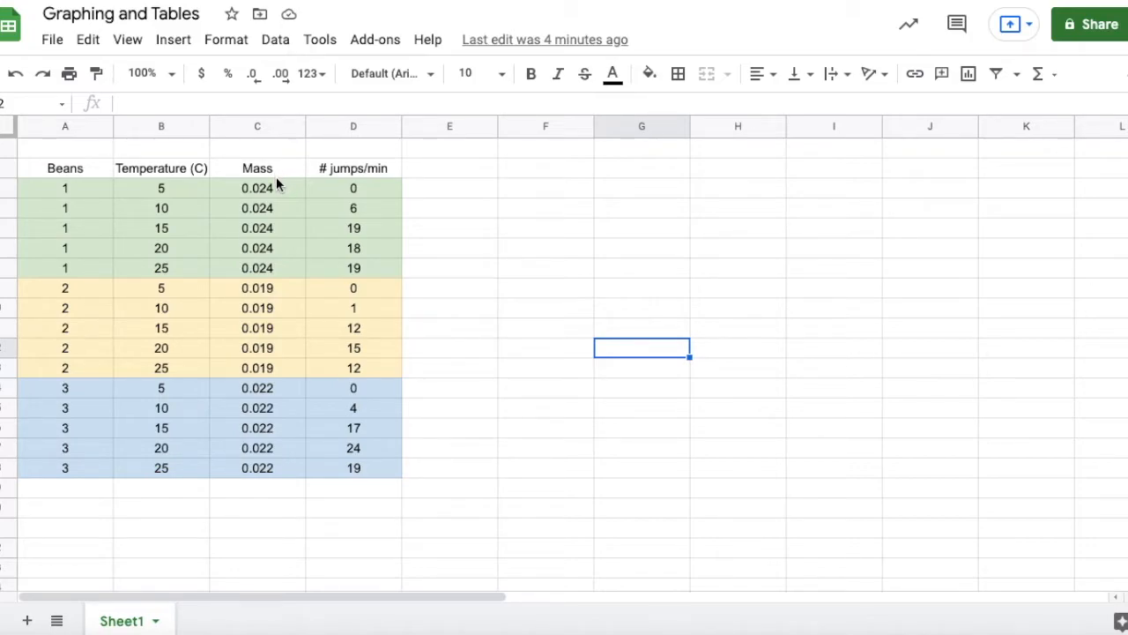
Sort the data range A4:D18 by column C (Mass) in ascending A to Z order.
drag(33, 186, 366, 467)
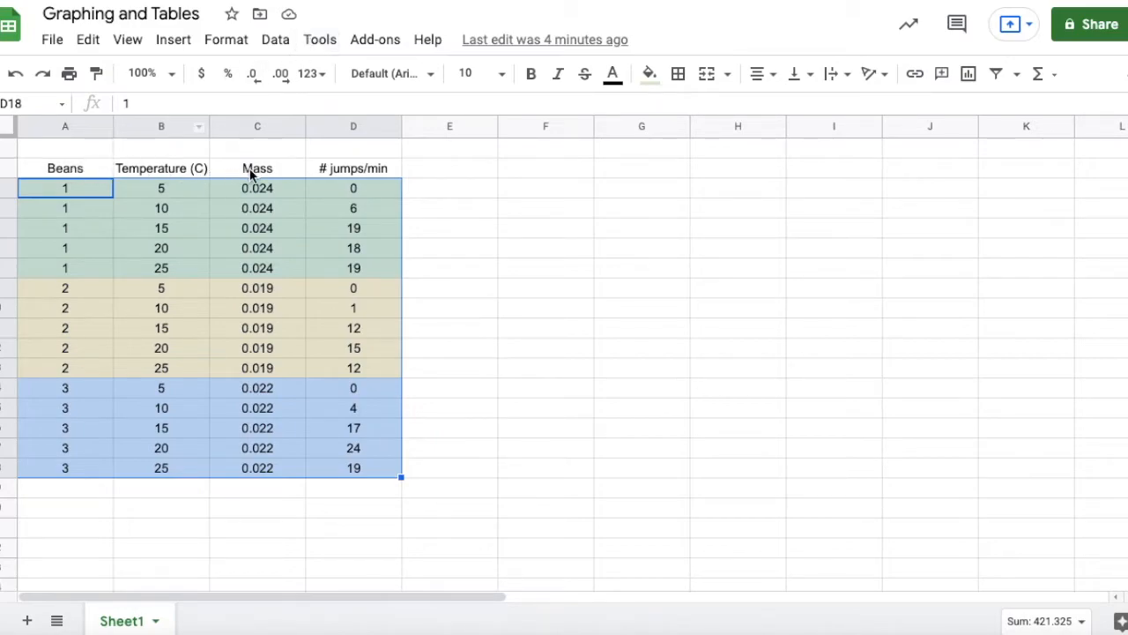
click(320, 42)
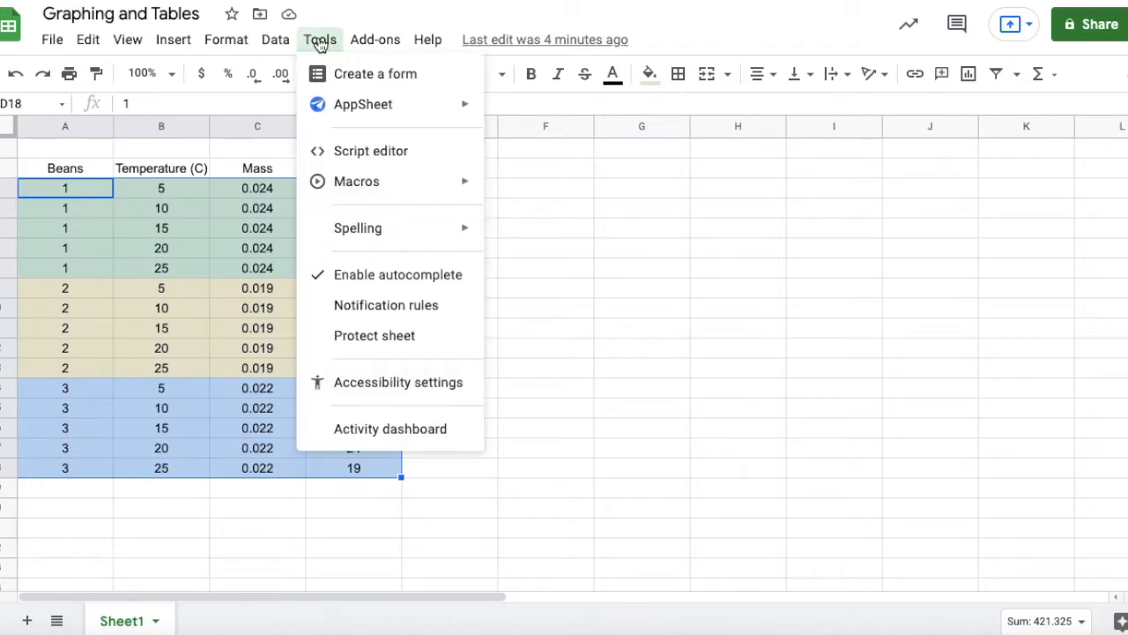
mouse_move(280, 43)
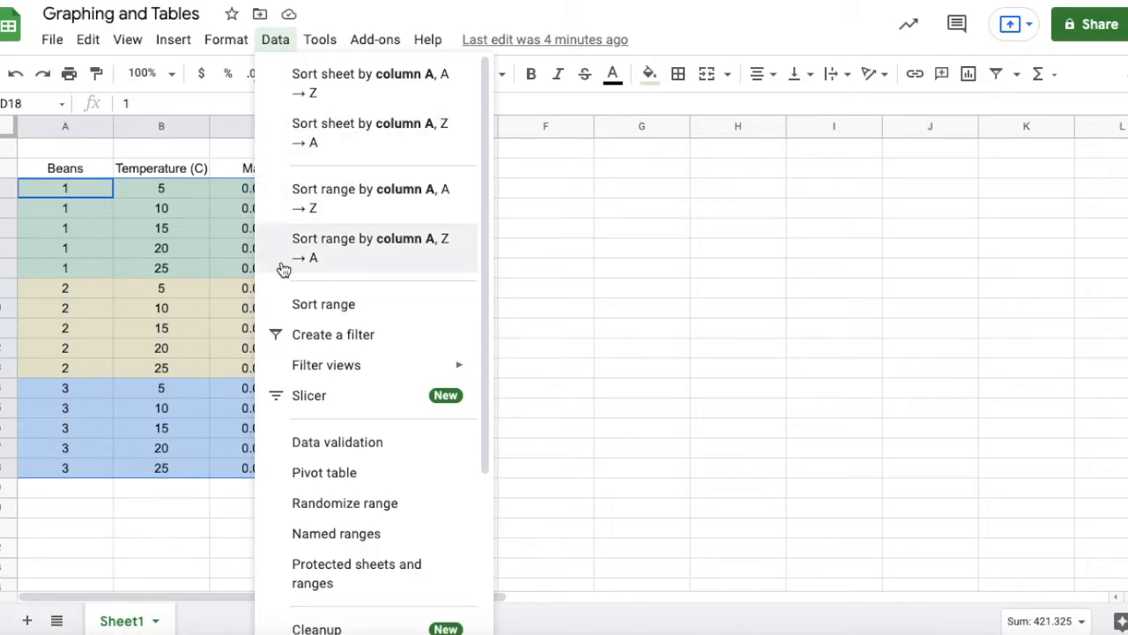
click(324, 304)
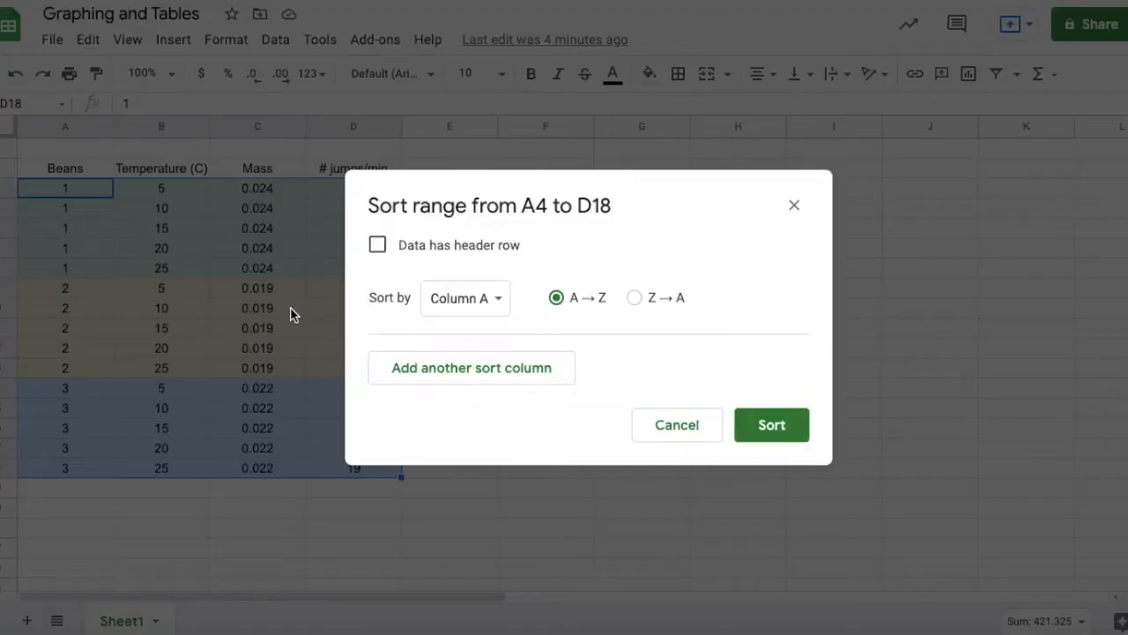
click(472, 300)
click(477, 358)
click(765, 427)
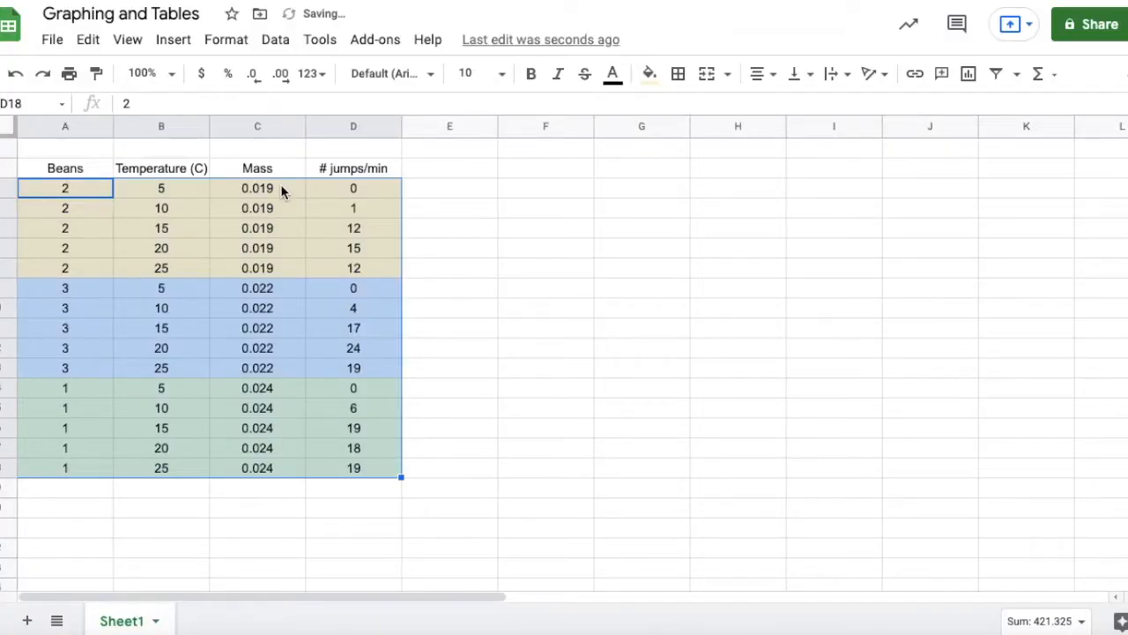
click(282, 189)
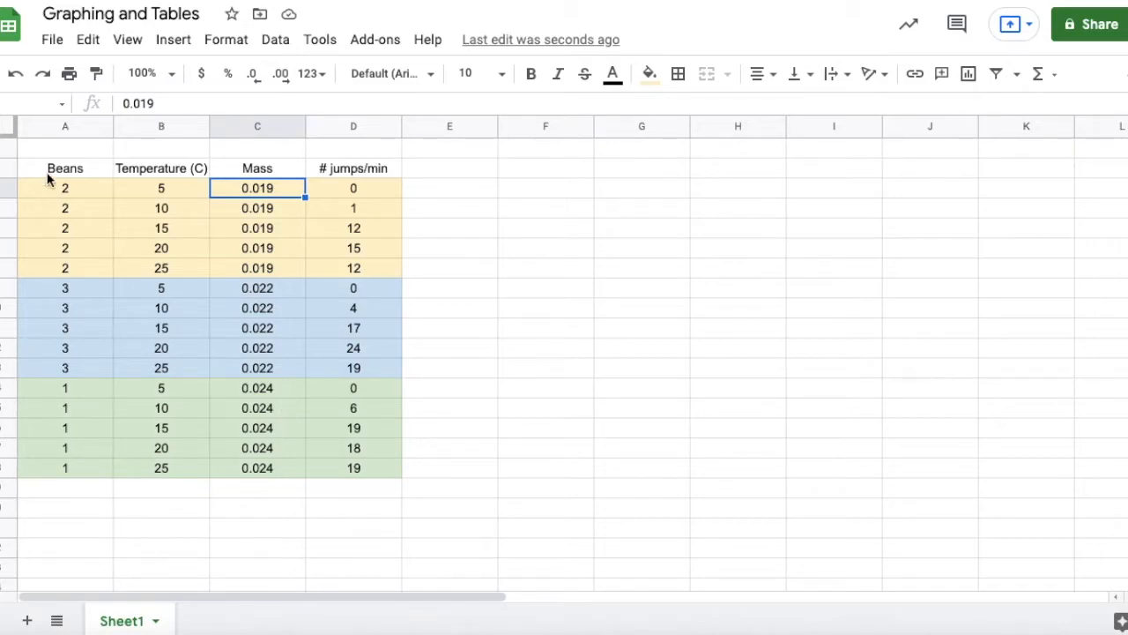
Try sorting the range A4:D18 by column B (Temperature) in ascending order, and undo that sort.
drag(38, 181, 335, 467)
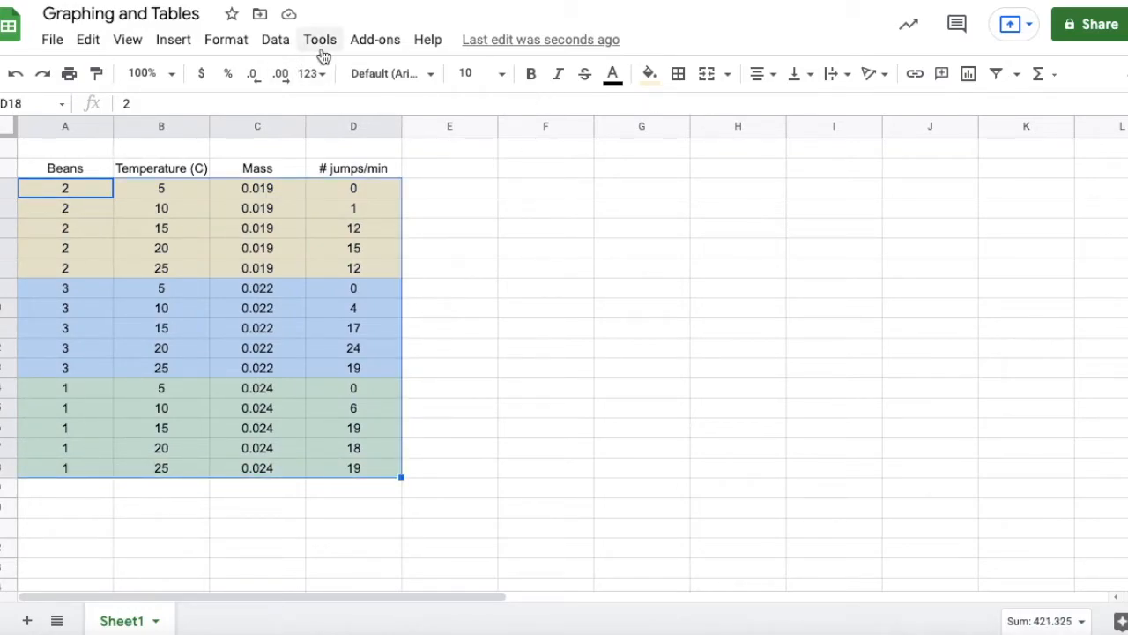
click(278, 41)
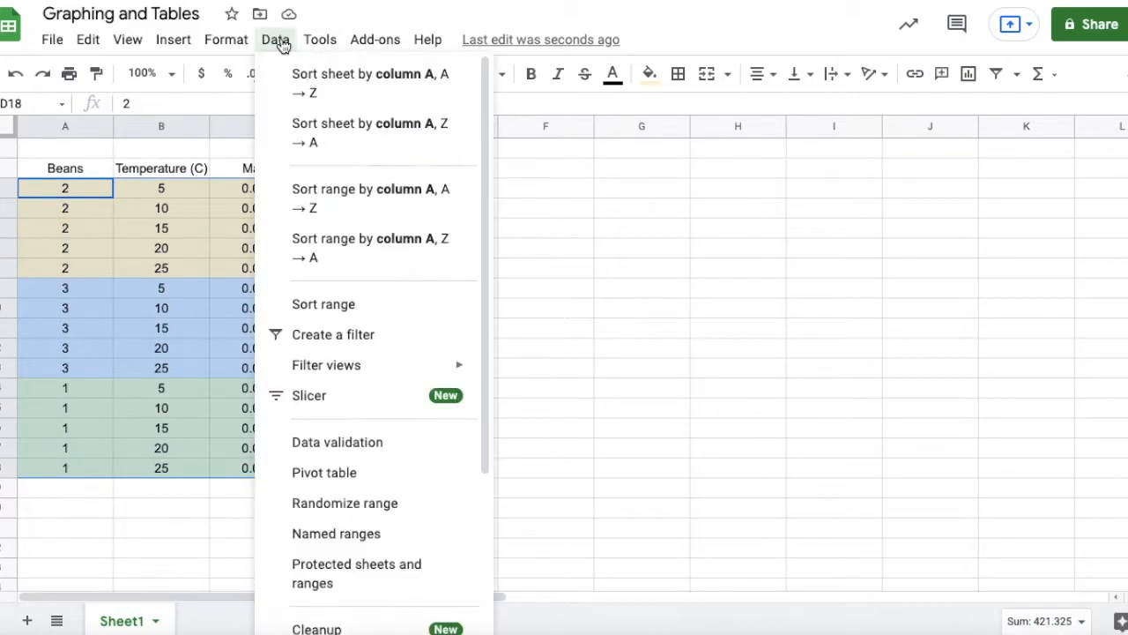
click(304, 307)
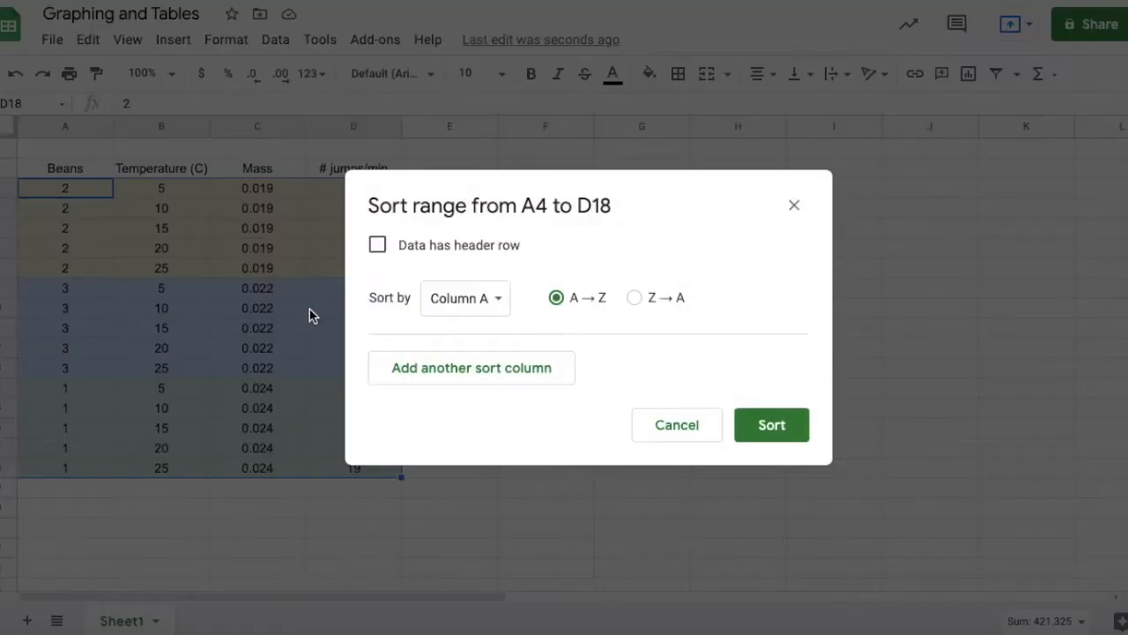
click(456, 307)
click(468, 338)
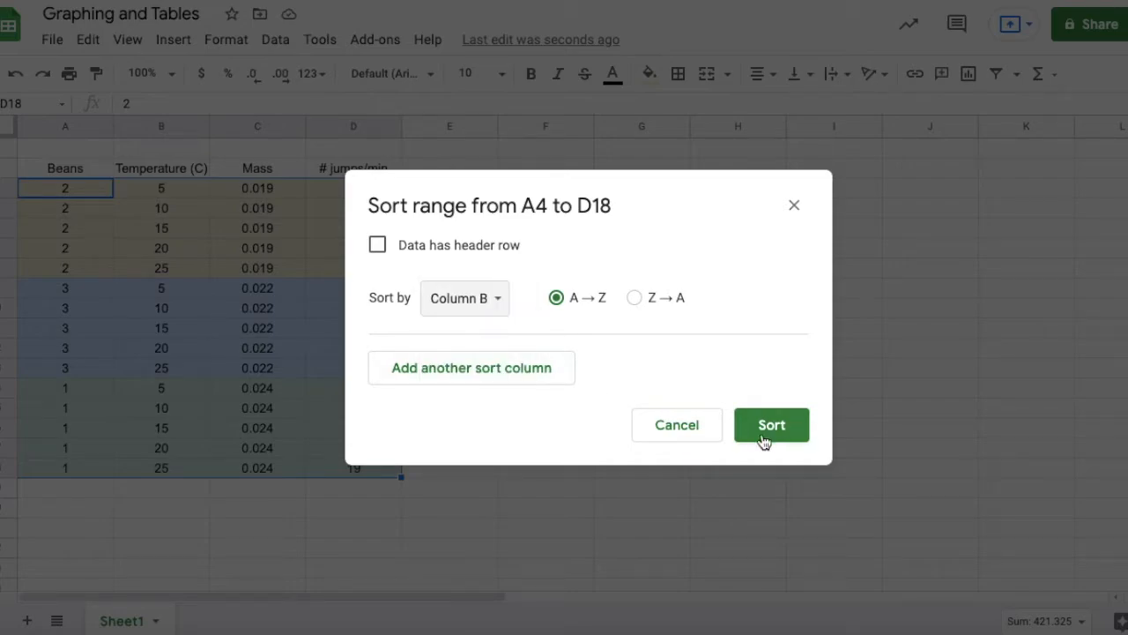
click(770, 429)
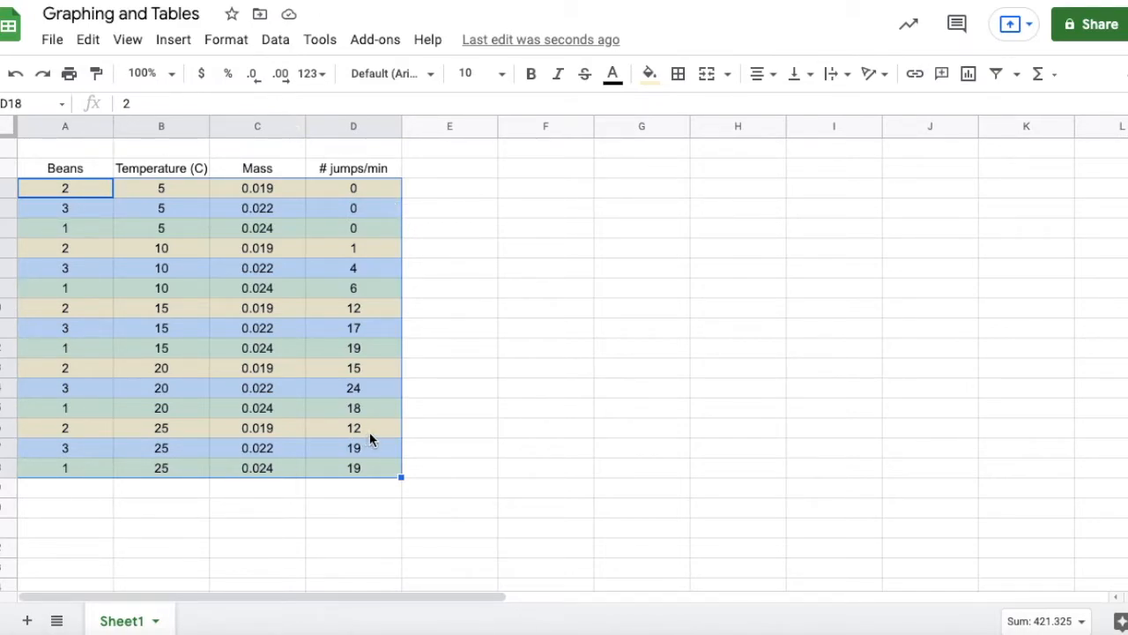
click(16, 75)
click(460, 413)
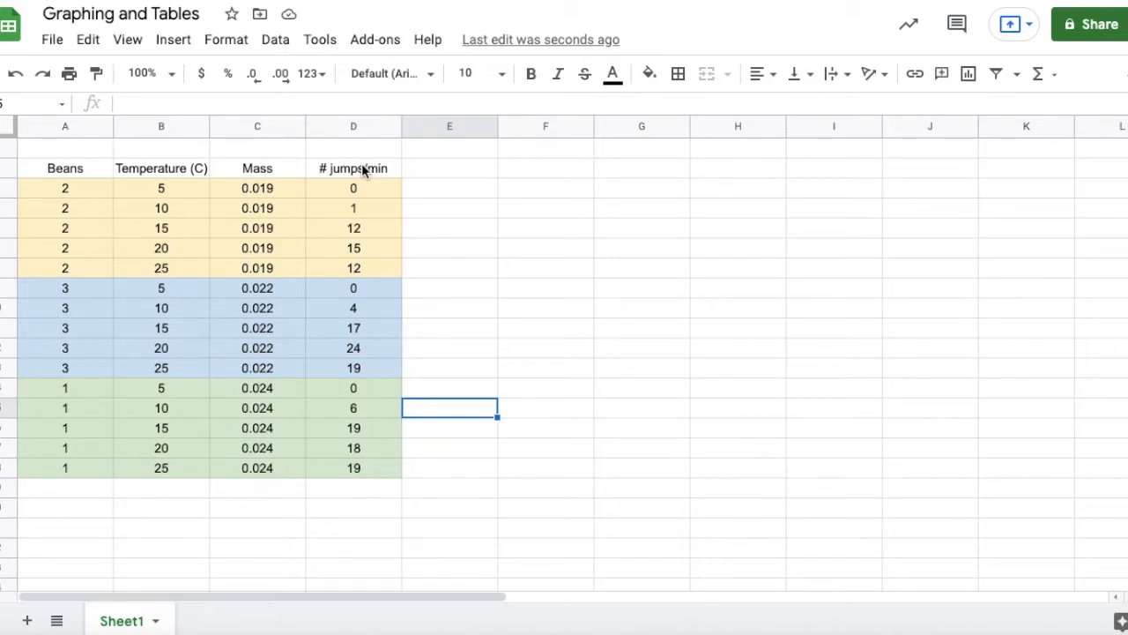
Insert a scatter chart of the # jumps/min data in D3:D18 and place it beside the table, starting at column E.
drag(361, 164, 369, 473)
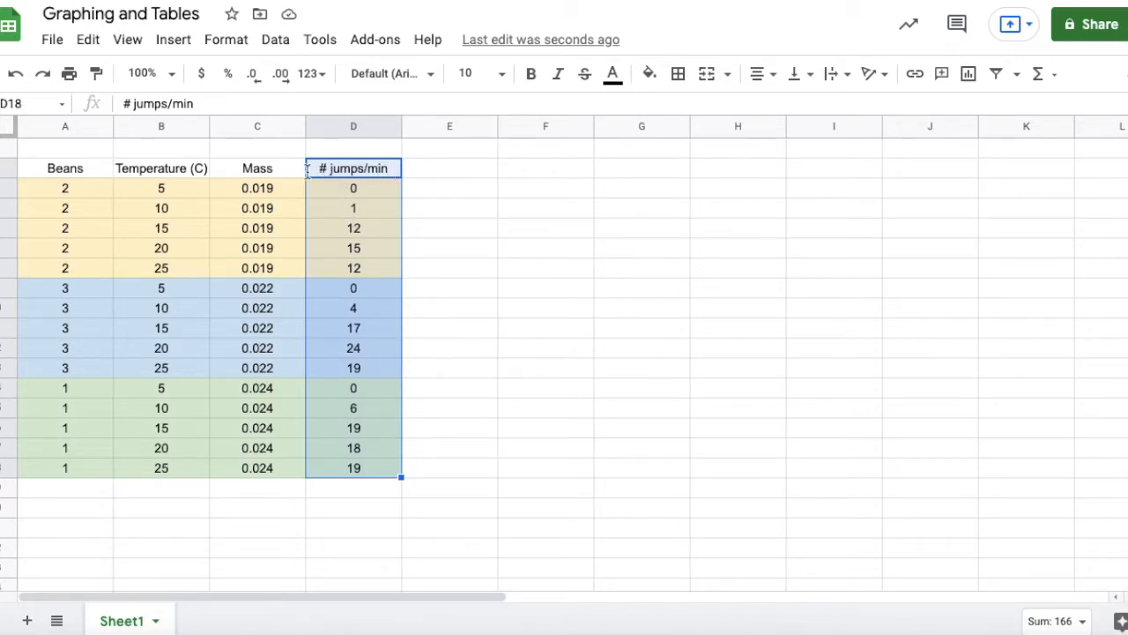
click(974, 78)
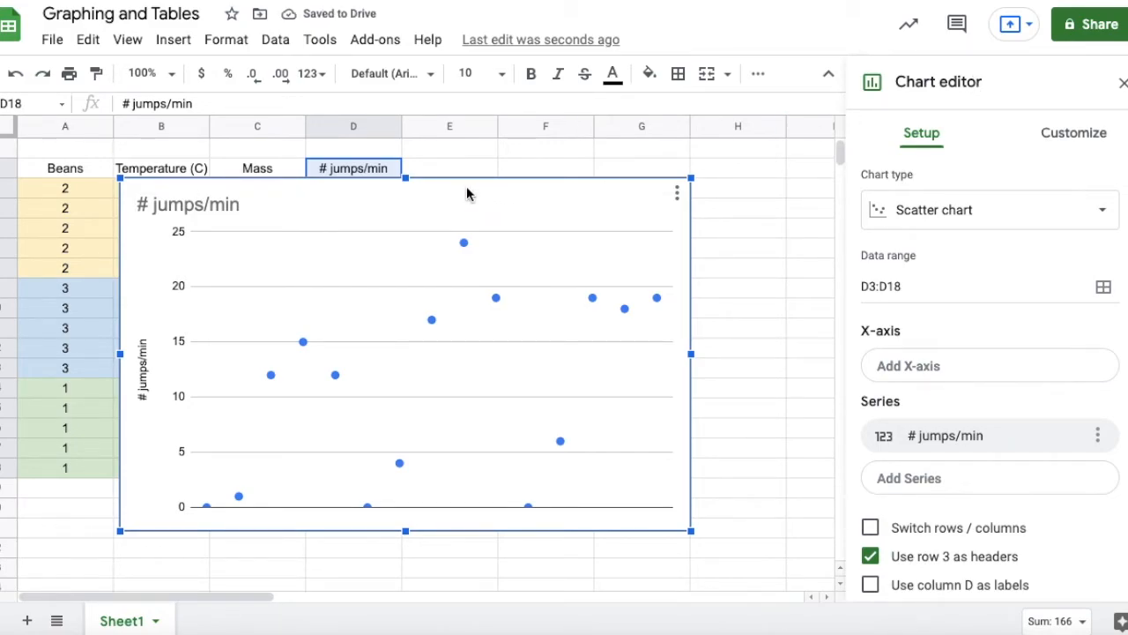
drag(467, 186, 776, 164)
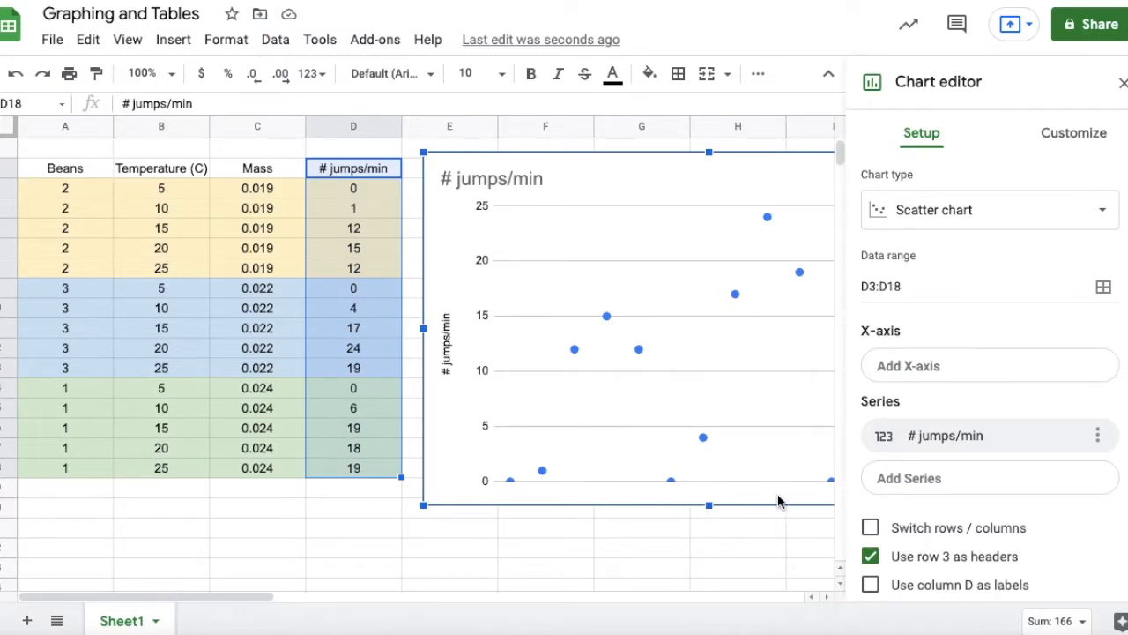
Set the chart's X-axis to the Temperature (C) data in range B3:B18.
click(941, 369)
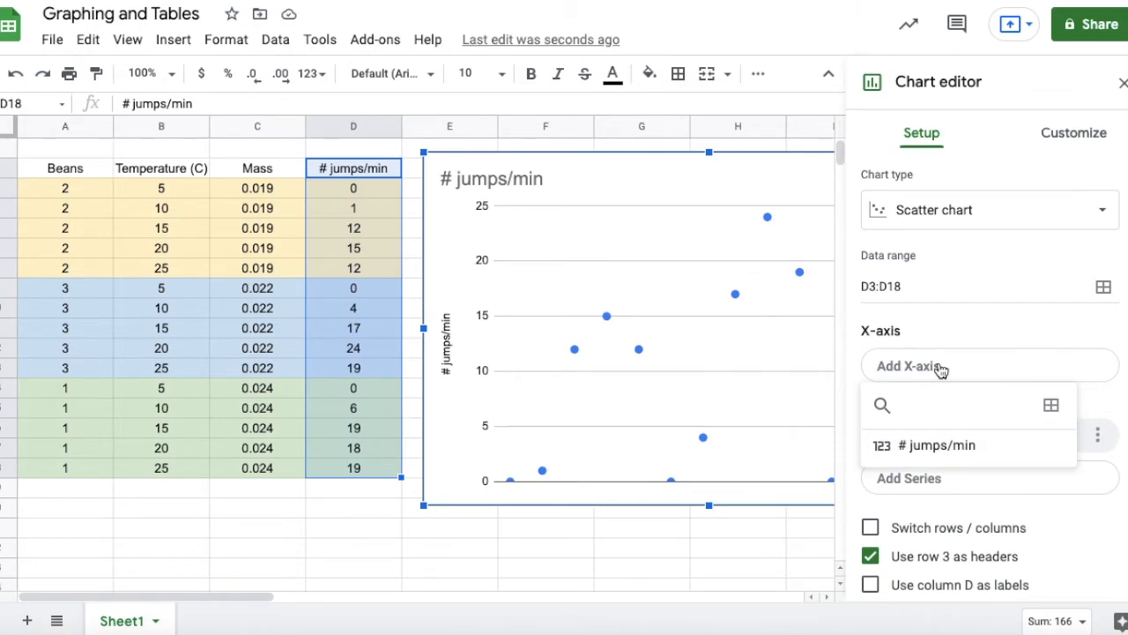
click(1052, 406)
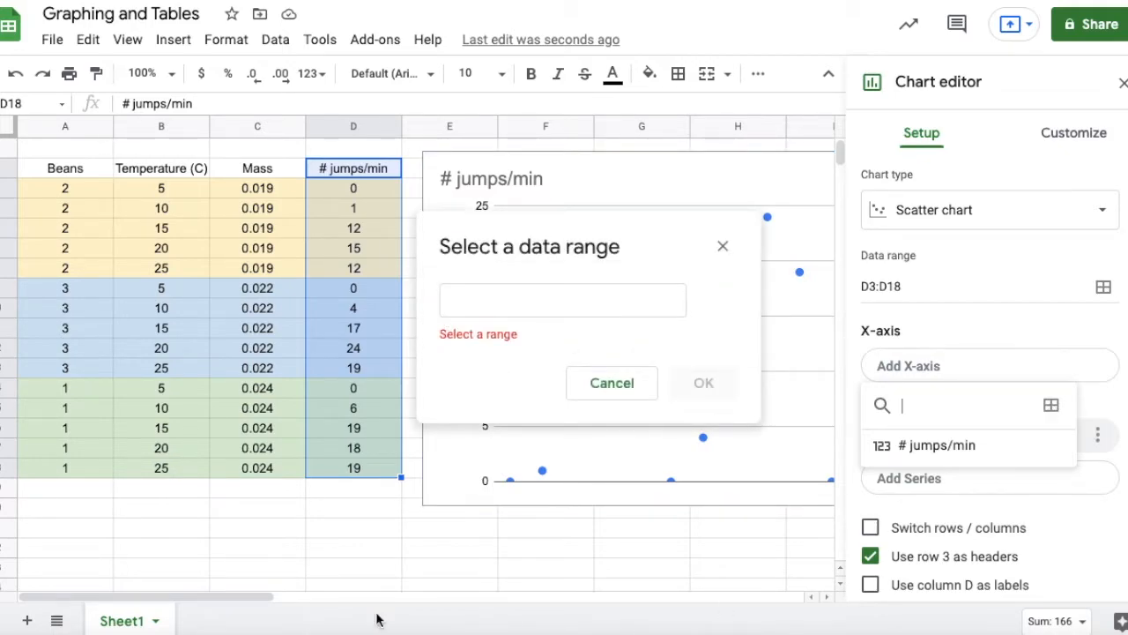
click(154, 174)
drag(154, 173, 134, 472)
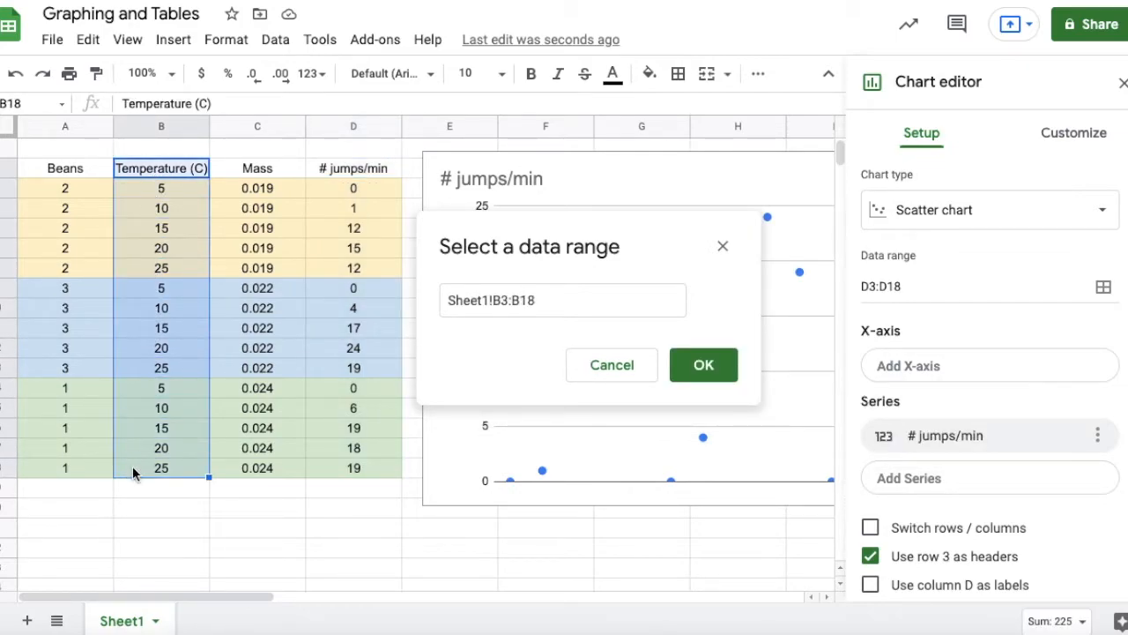
click(709, 370)
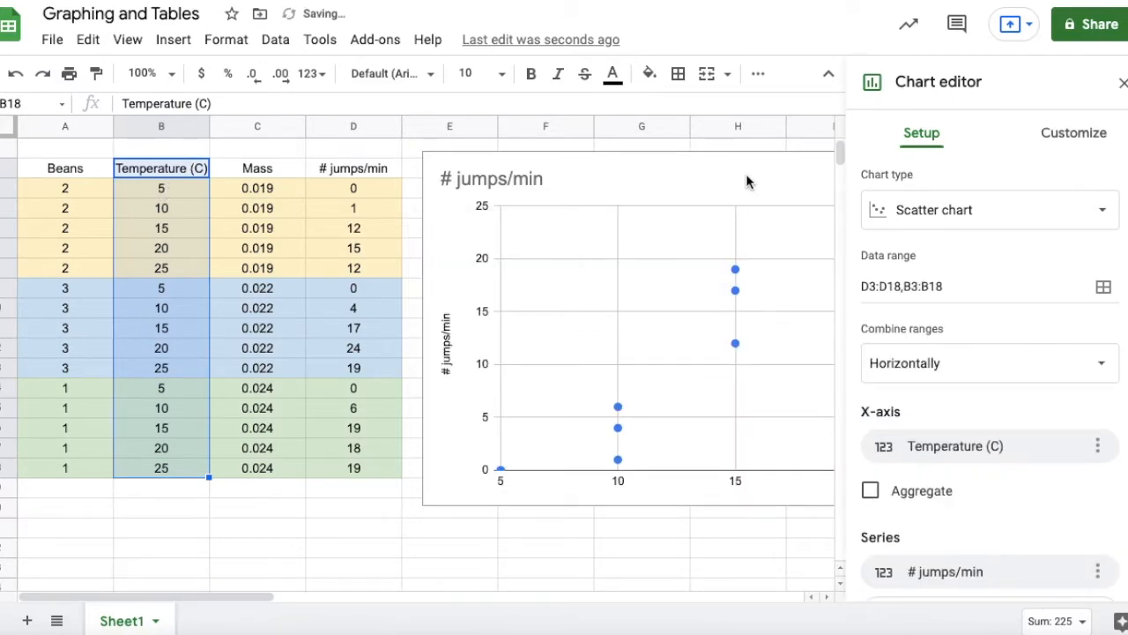
Move the chart over columns B to G and aggregate its # jumps/min series by Average.
click(670, 178)
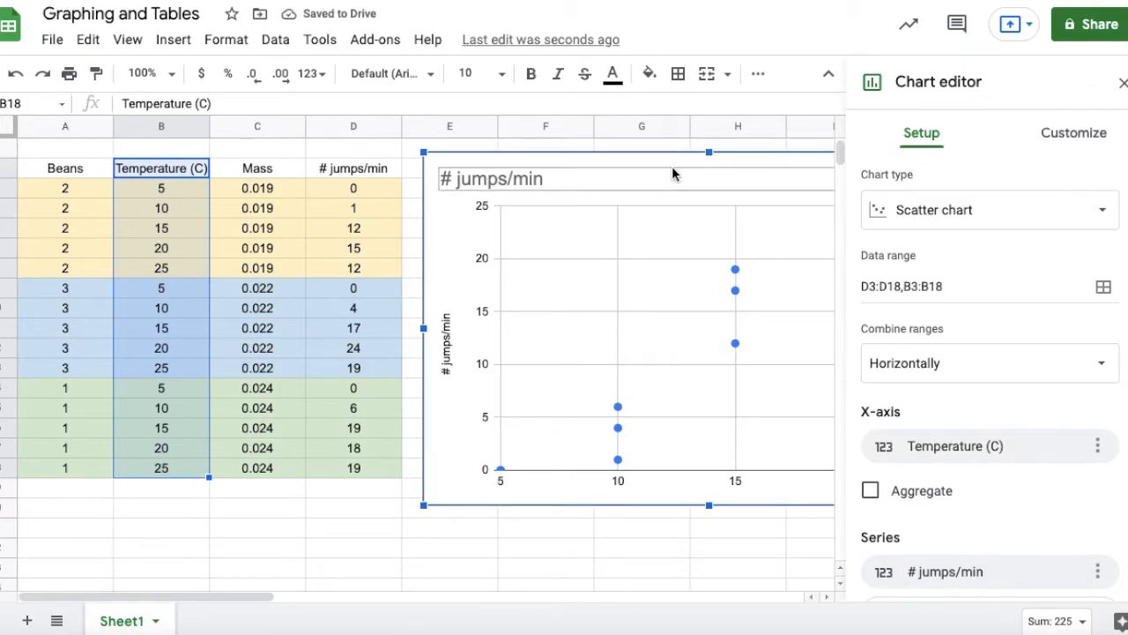
drag(674, 168, 354, 167)
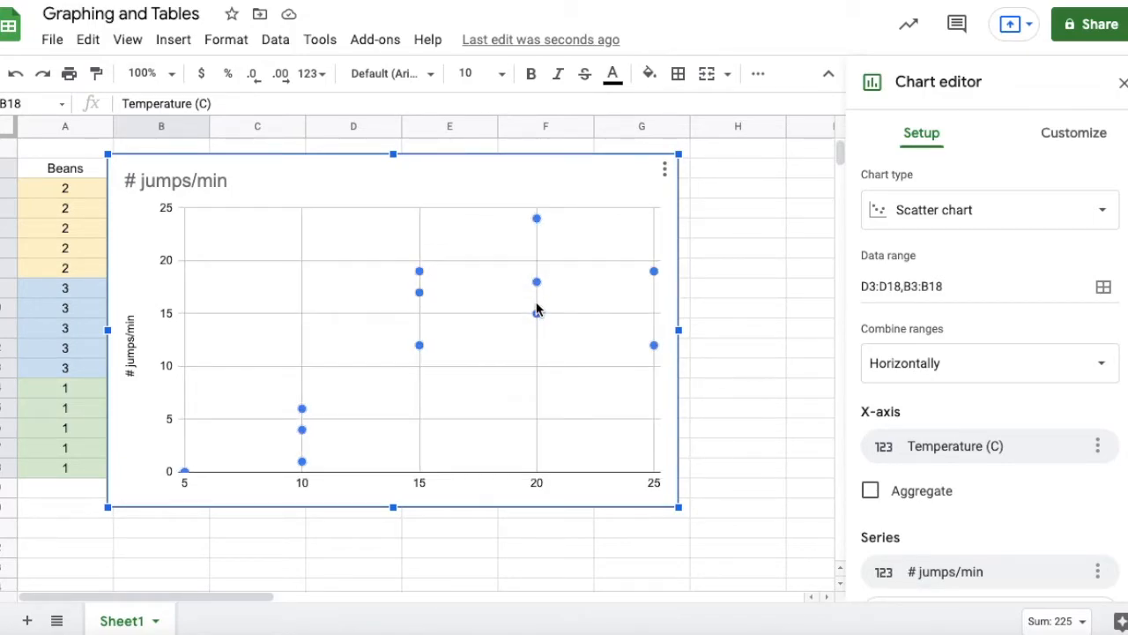
click(870, 491)
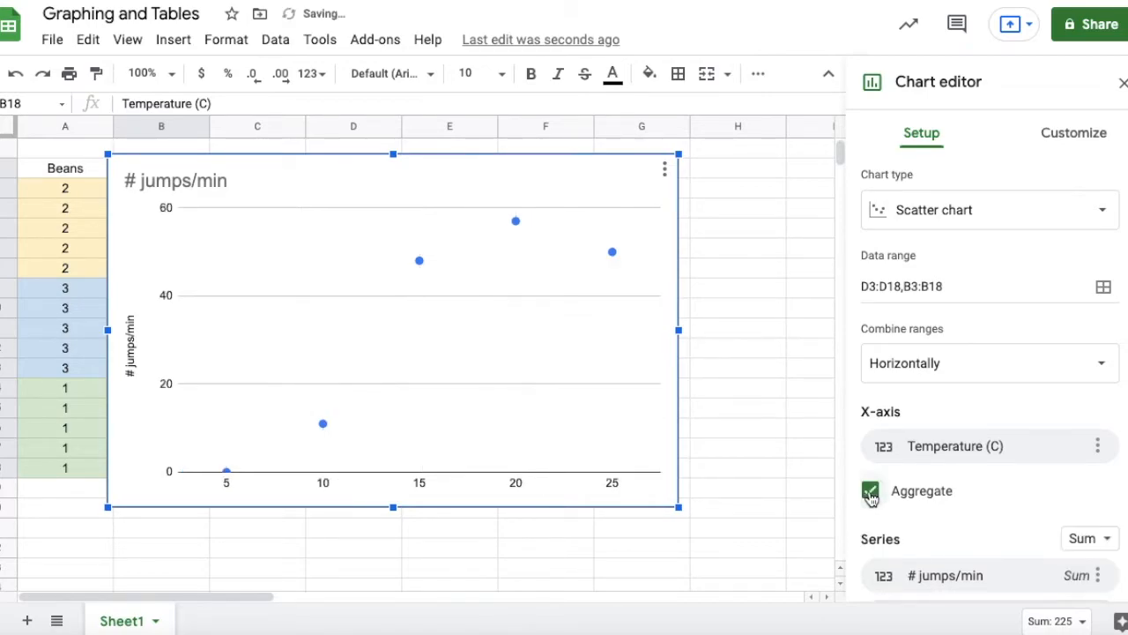
click(1087, 538)
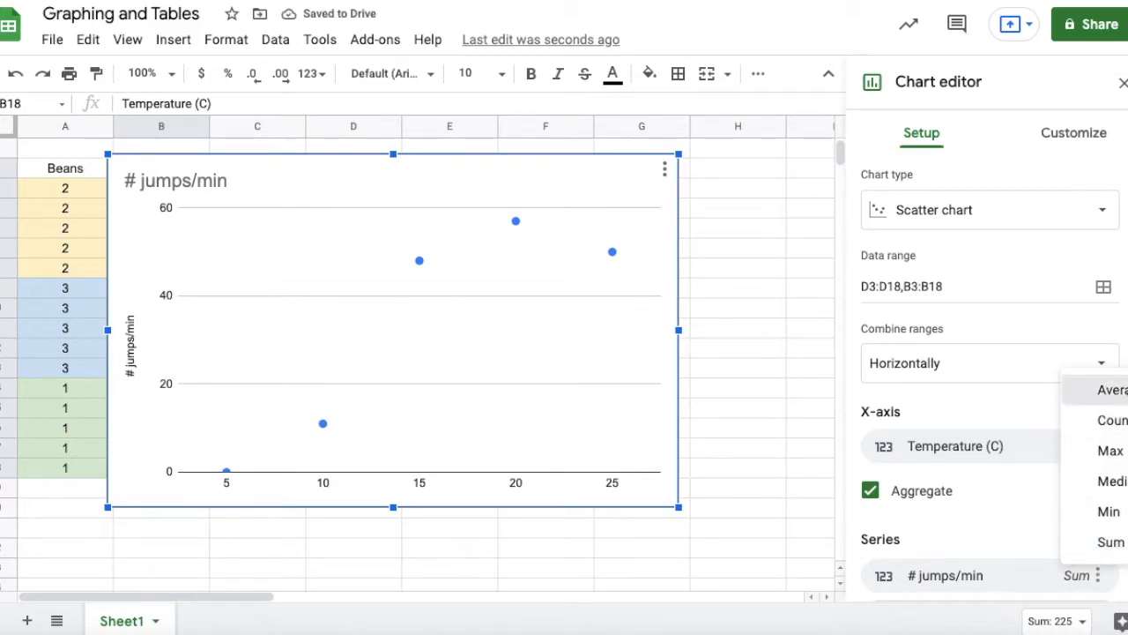
click(1112, 389)
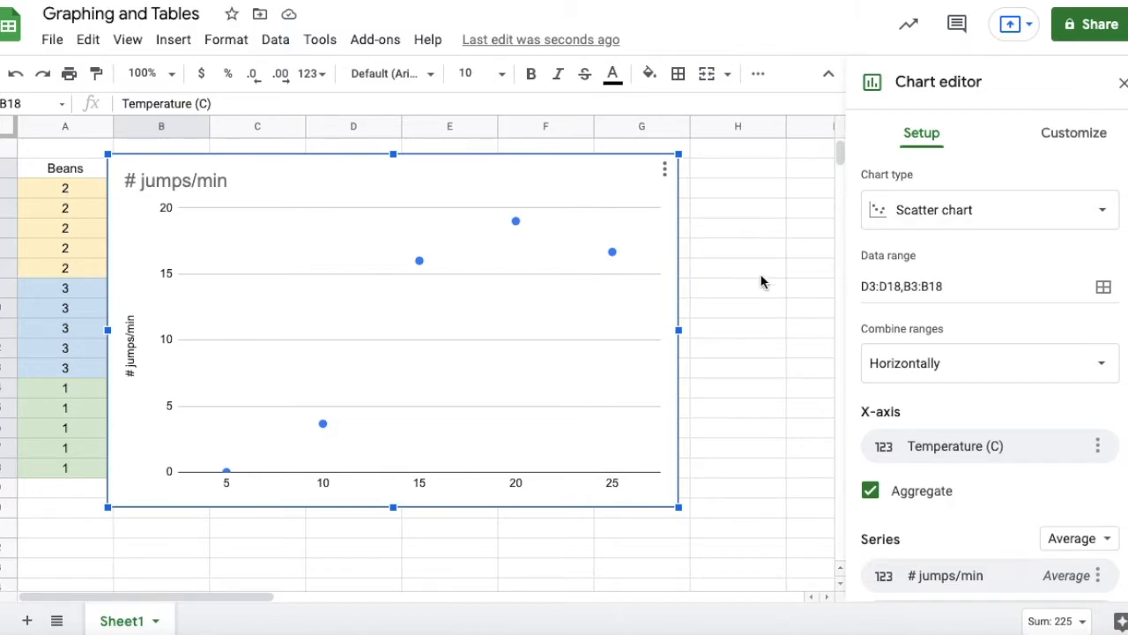
Enter the checklist Title, Axis, Interval, Labels and Scale in cells H4 to H8, one word per cell.
click(748, 187)
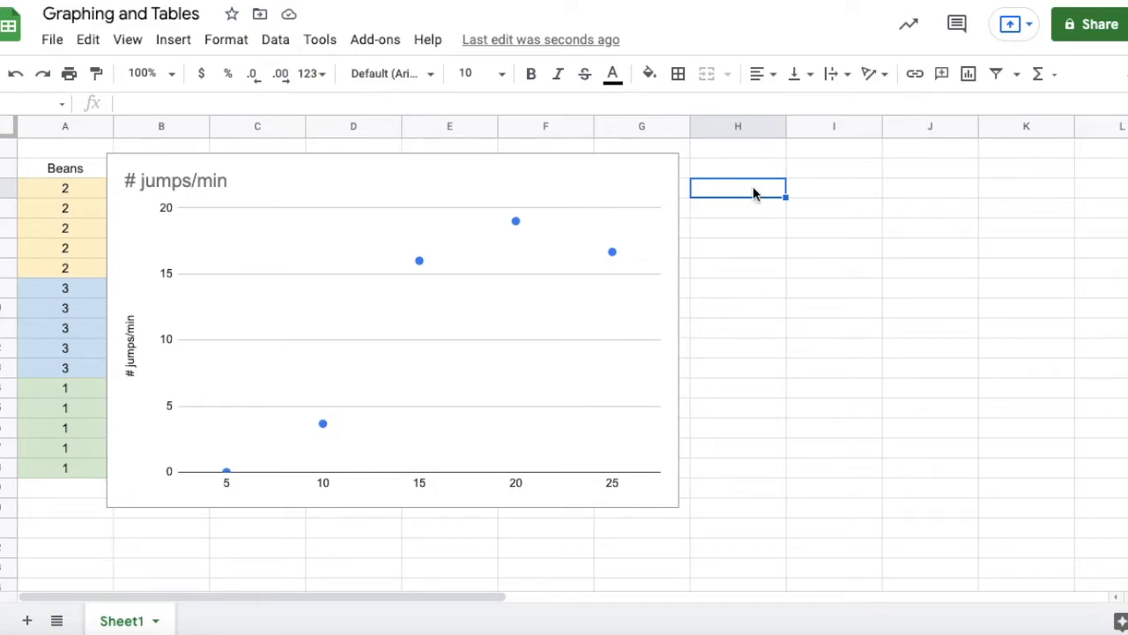
text(Title)
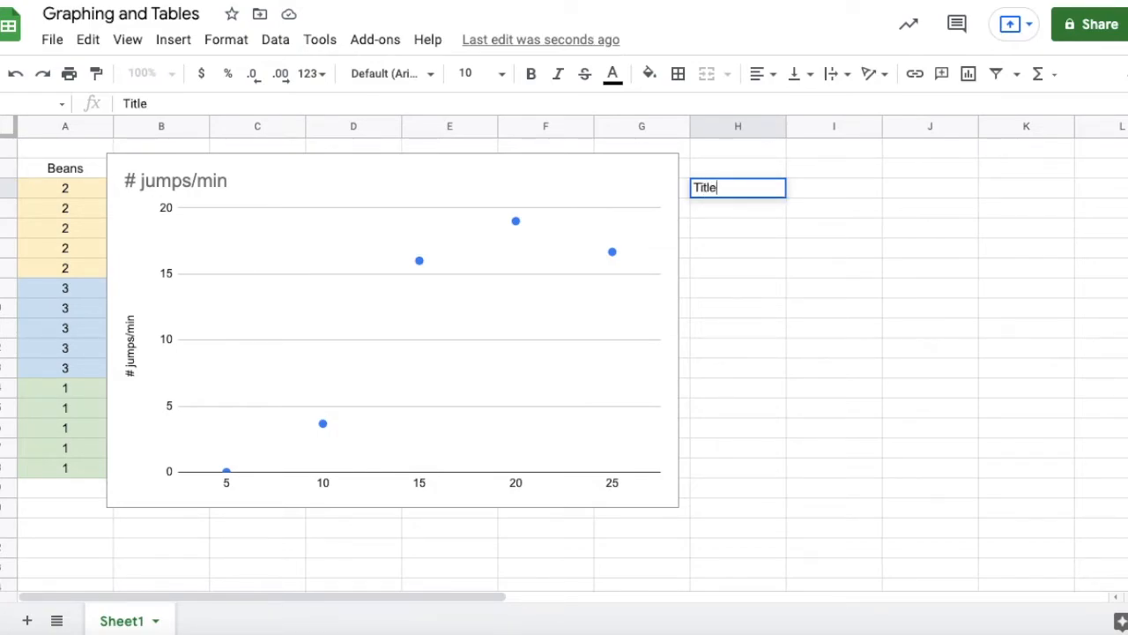
key(Return)
text(Axis)
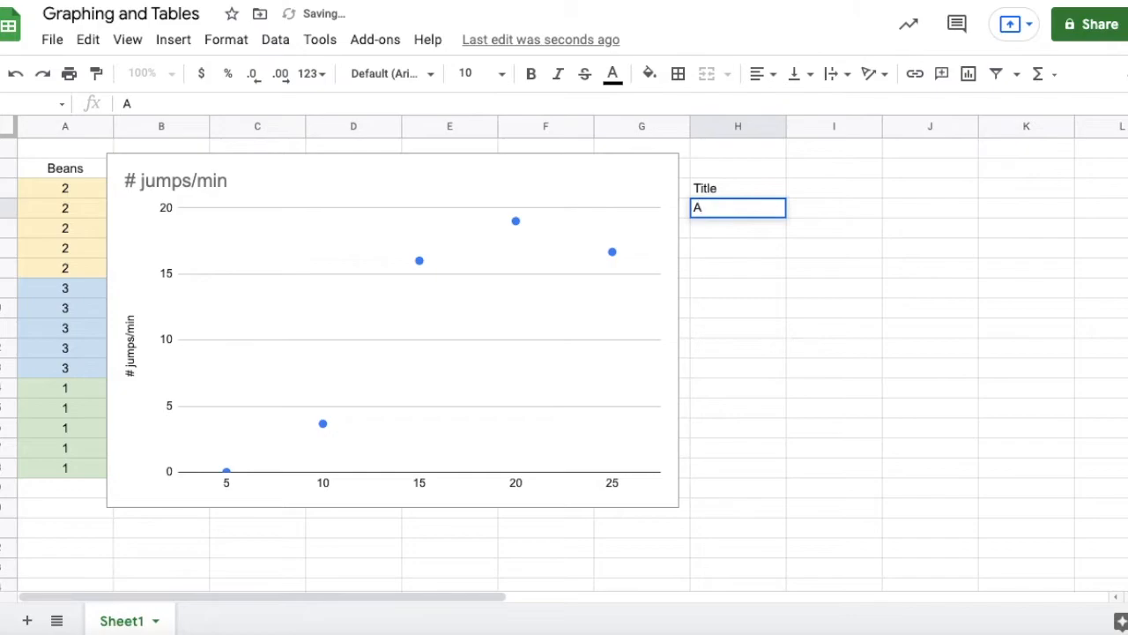
key(Return)
text(Interval)
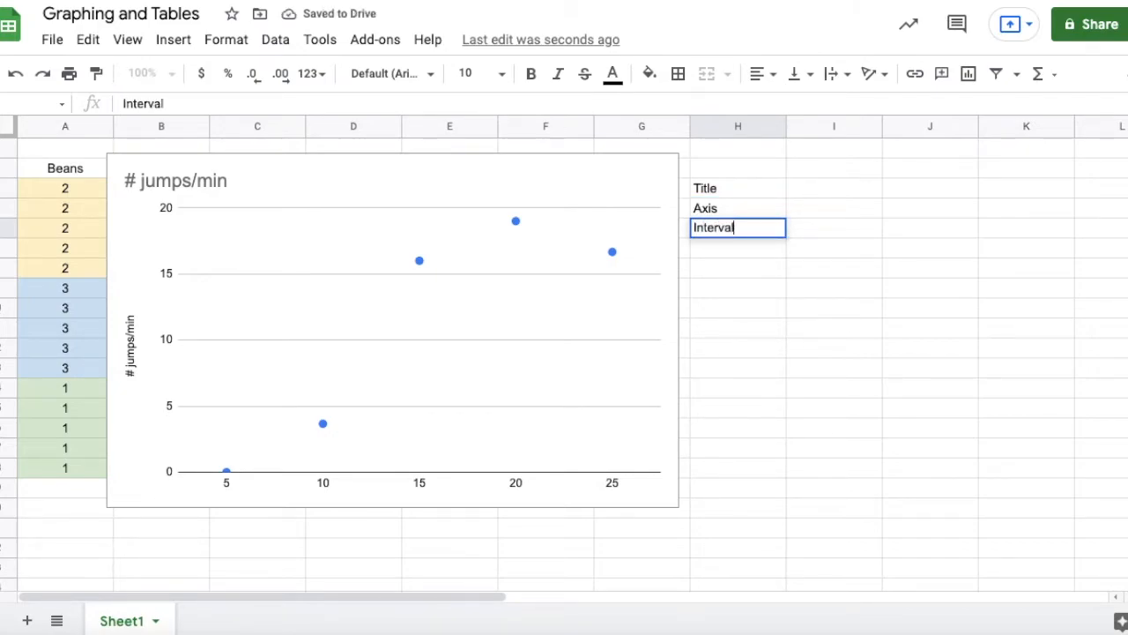
key(Return)
text(Labels)
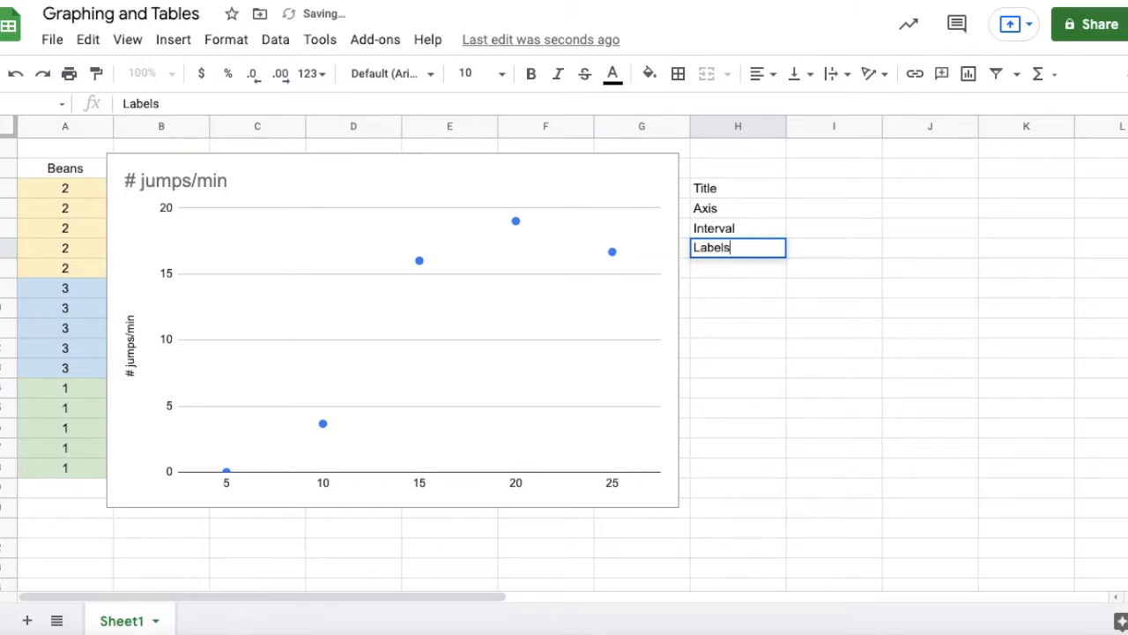
key(Return)
text(Scale)
key(Return)
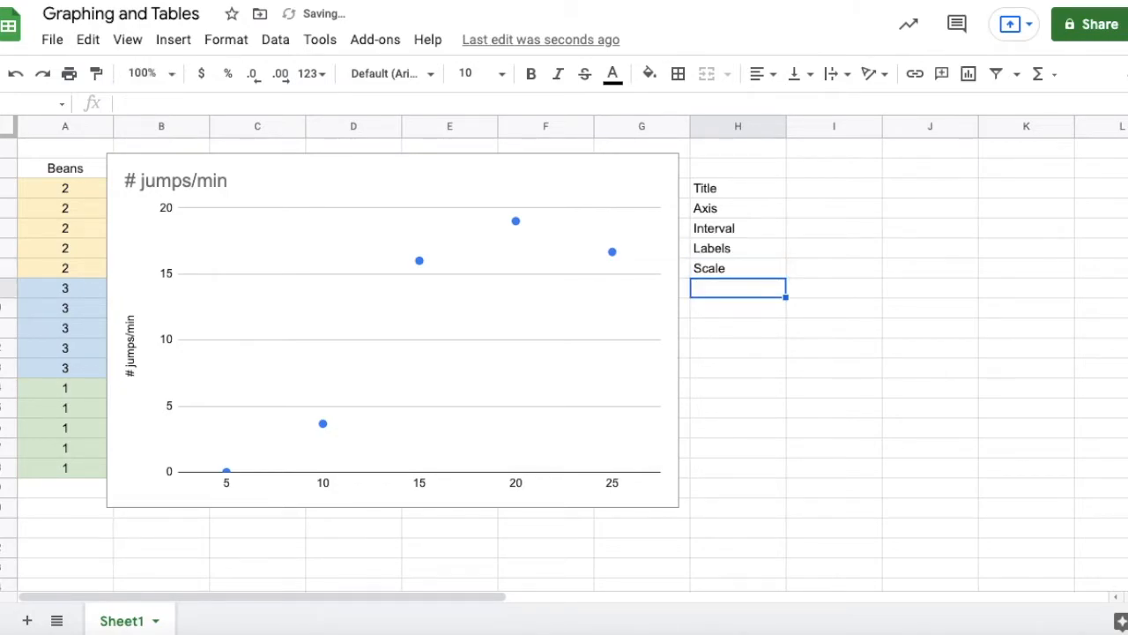
Change the chart title to "Explain your data".
click(654, 176)
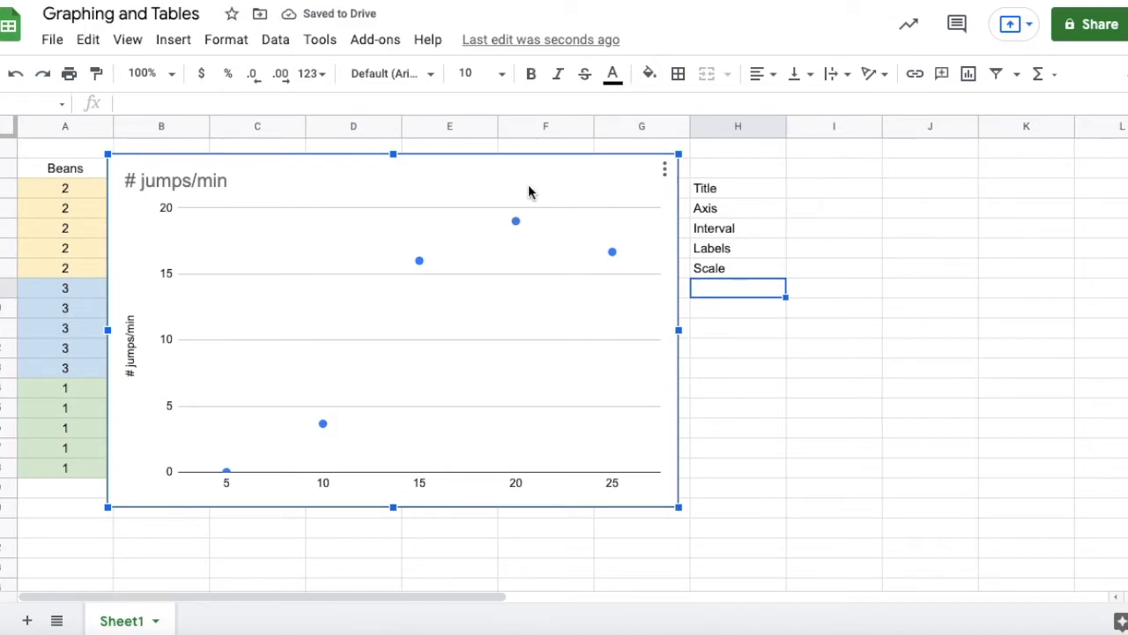
double_click(217, 184)
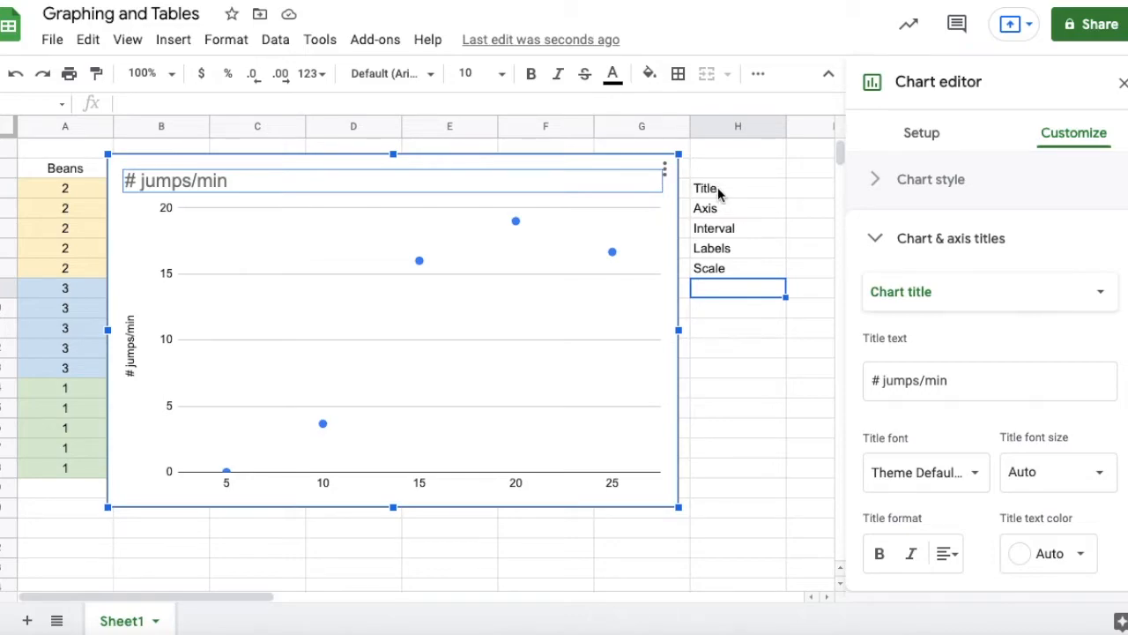
click(957, 381)
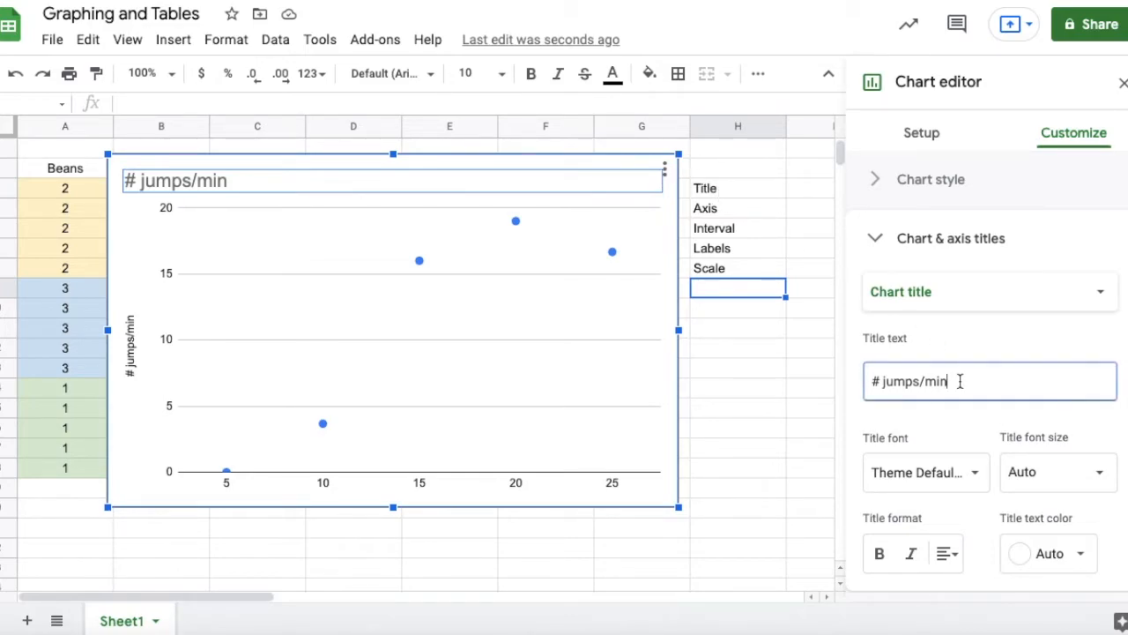
drag(957, 381, 868, 383)
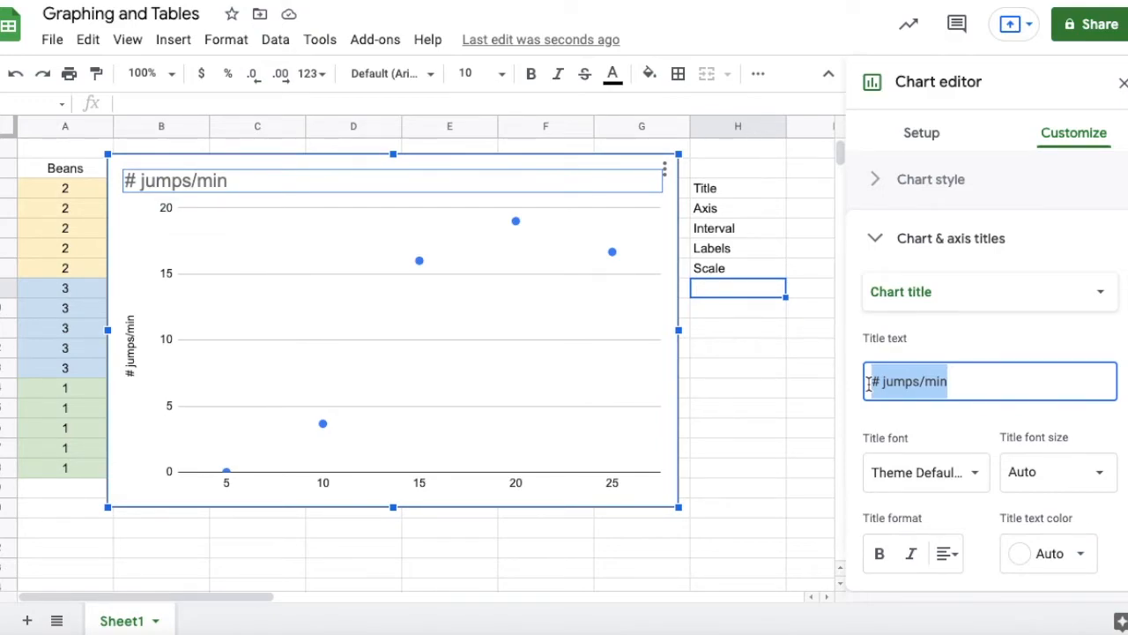
text(Ex)
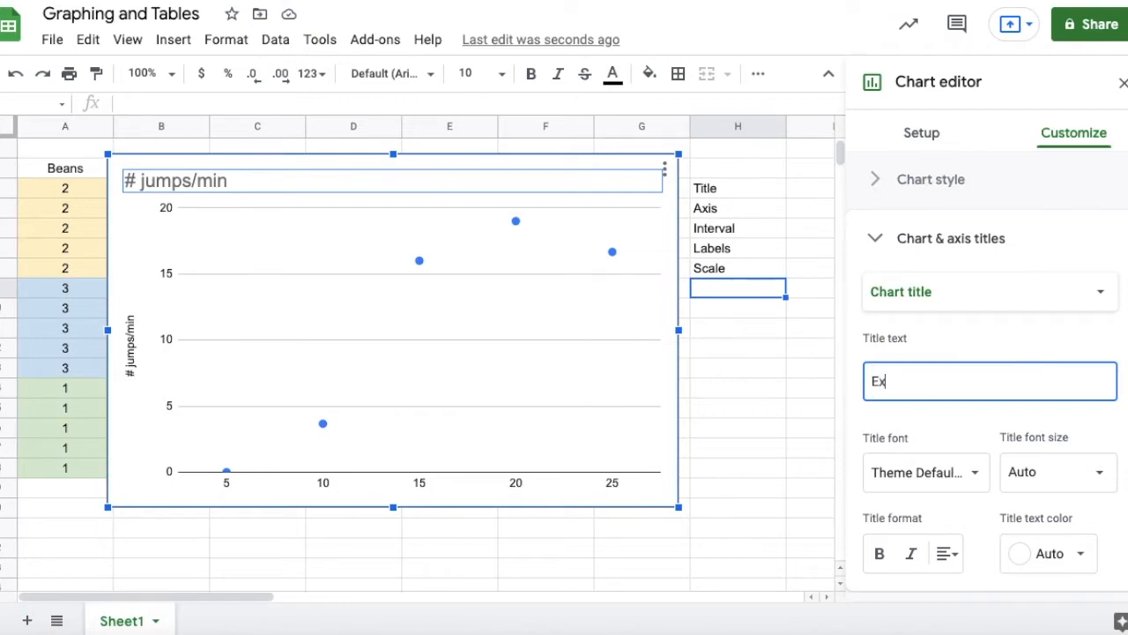
text(plain your data)
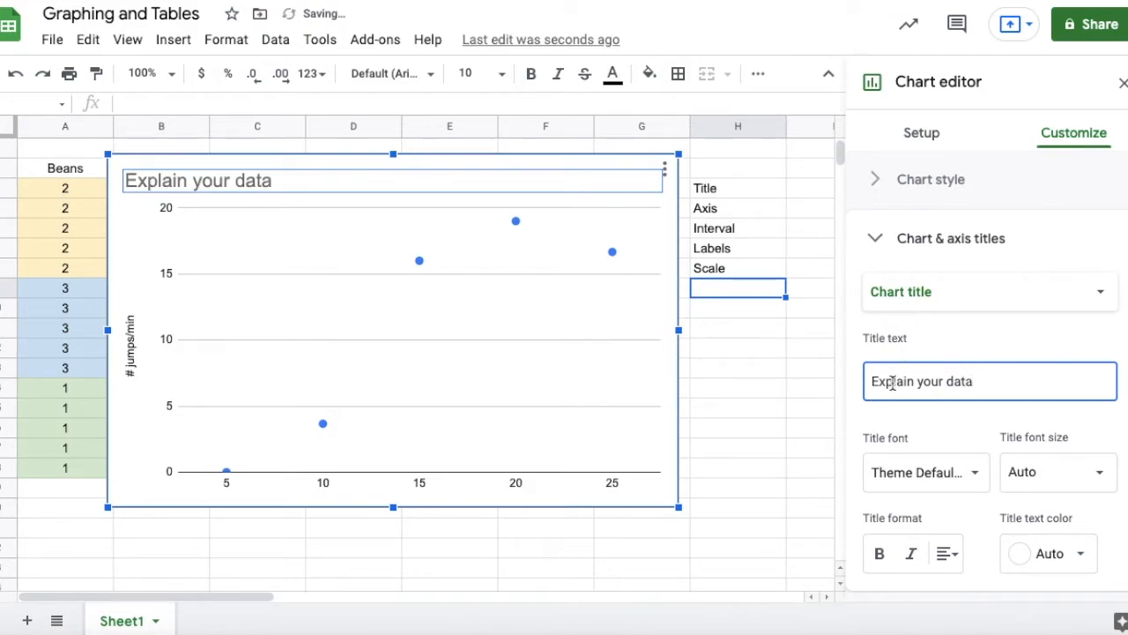
Set the chart's horizontal axis title to "Temperature - degrees celsius".
drag(871, 380, 1003, 383)
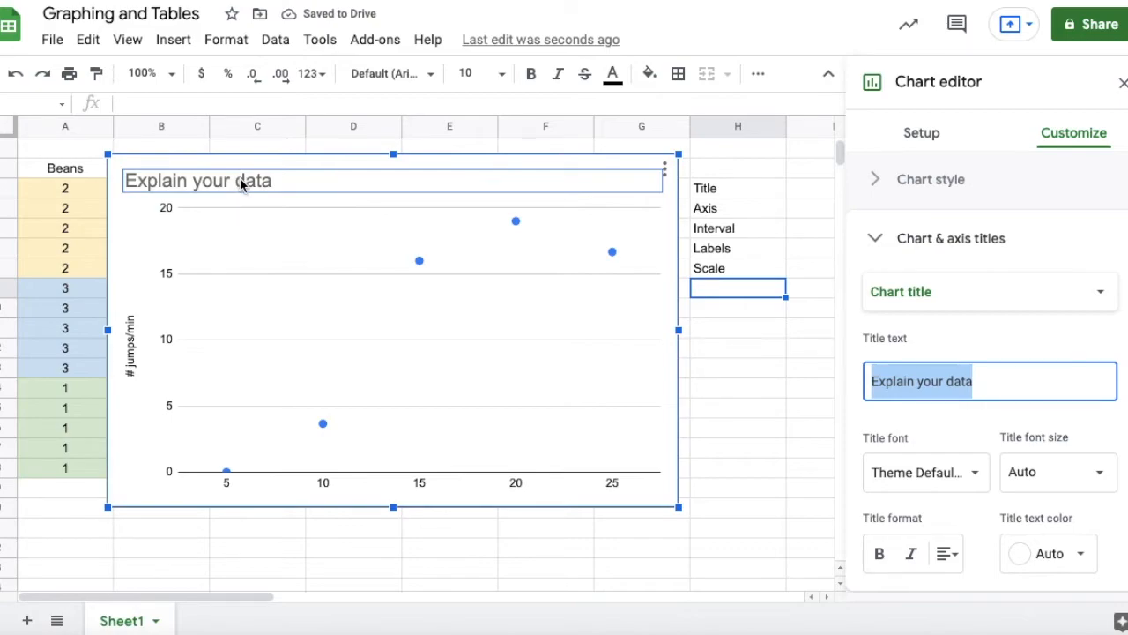
click(987, 380)
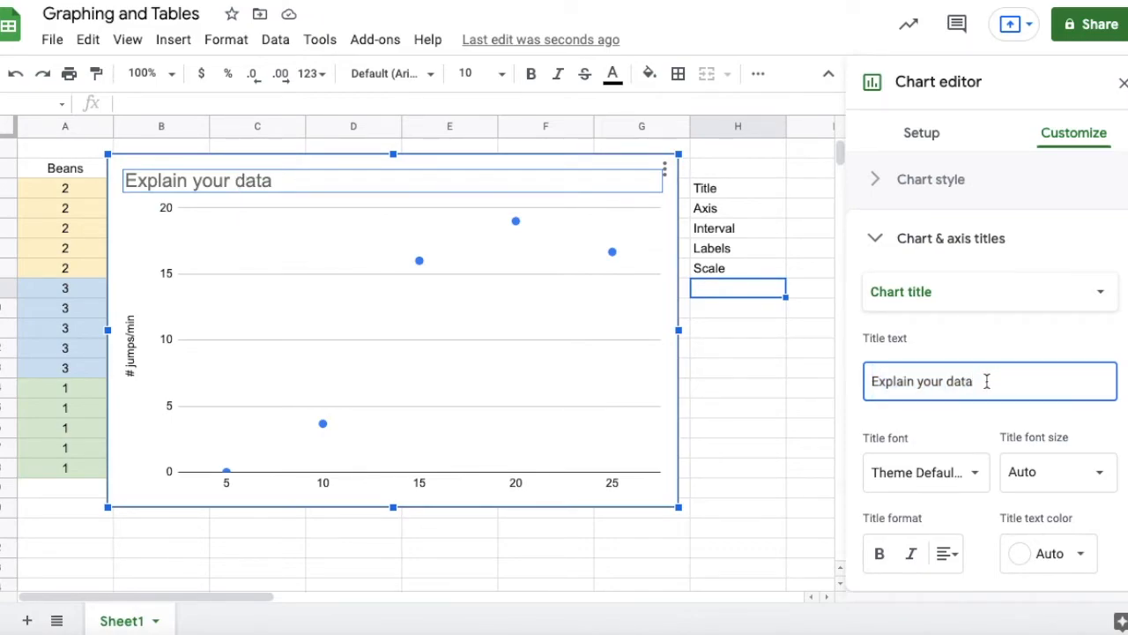
click(908, 296)
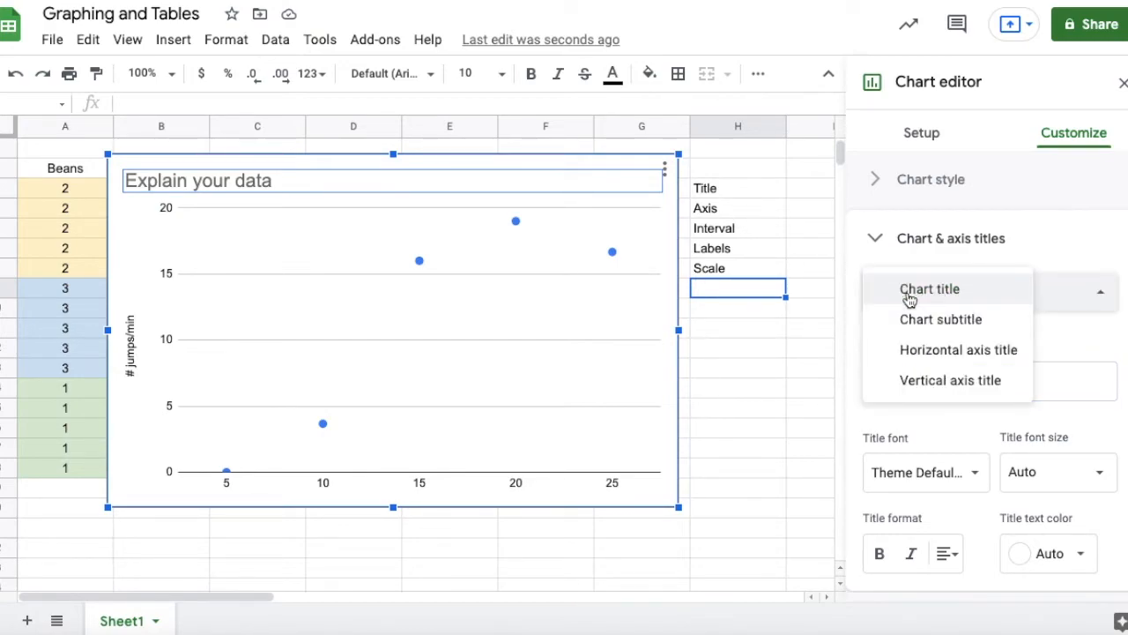
click(922, 382)
click(917, 291)
click(913, 265)
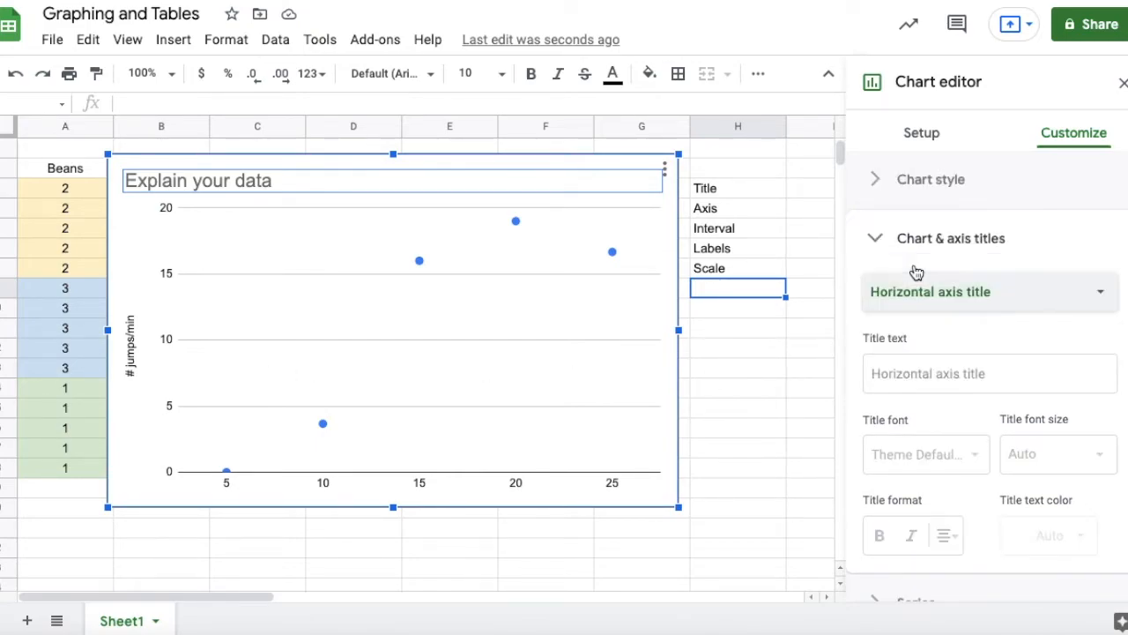
click(877, 373)
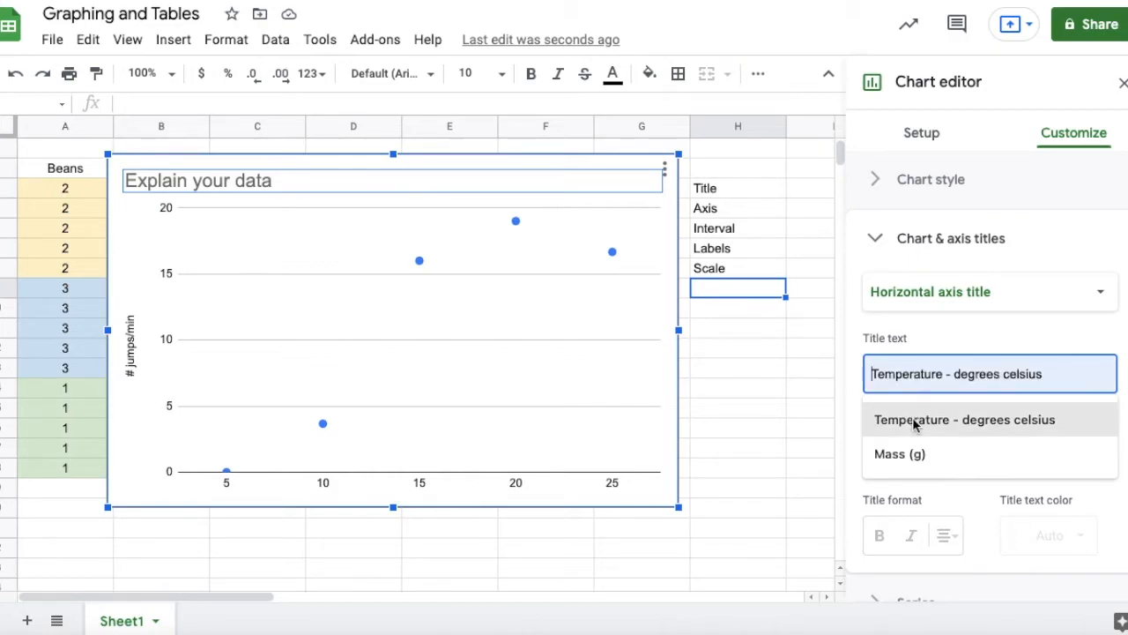
click(913, 420)
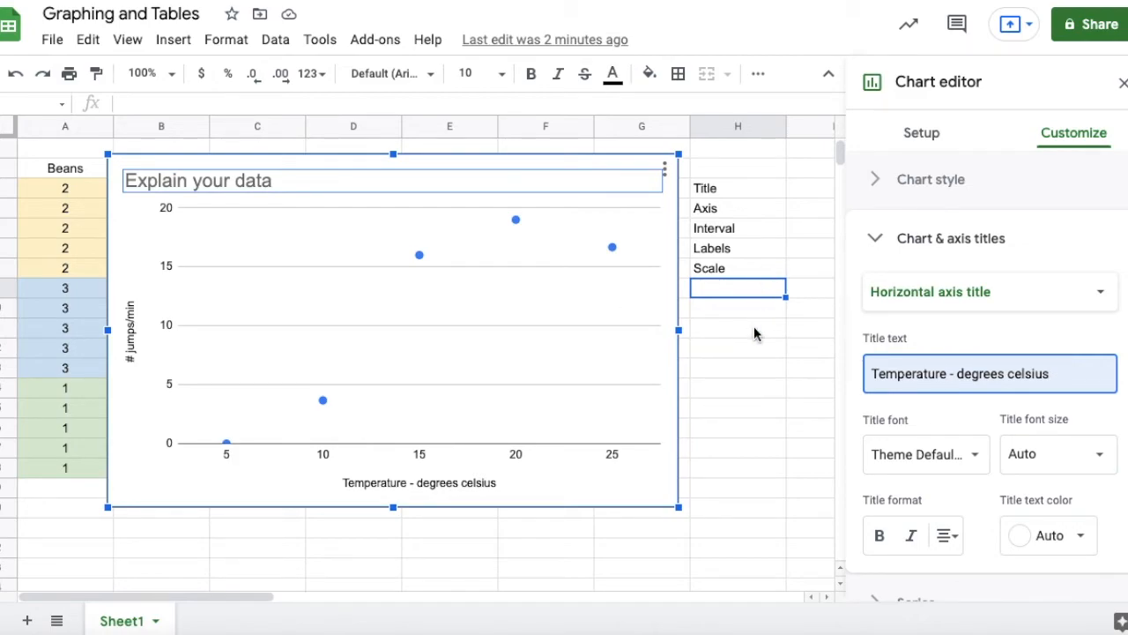
Delete the finished temperature scatter chart from the sheet.
click(789, 454)
click(616, 186)
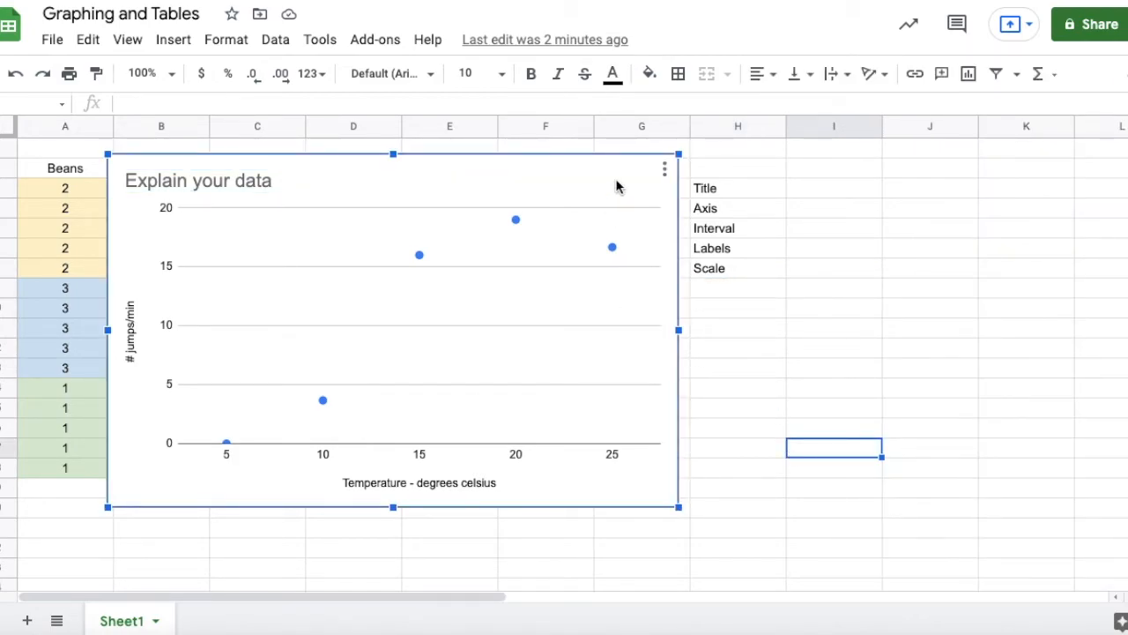
key(Delete)
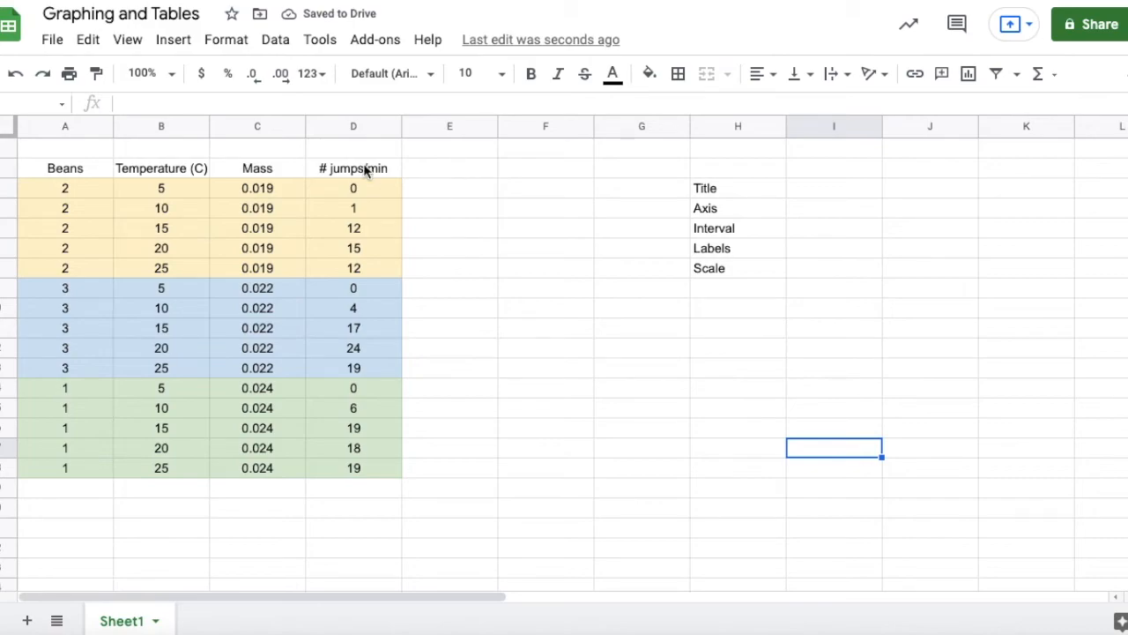
Insert a scatter chart of the # jumps/min data in D3:D18 and move it beside the data table, starting at column E.
drag(322, 168, 327, 467)
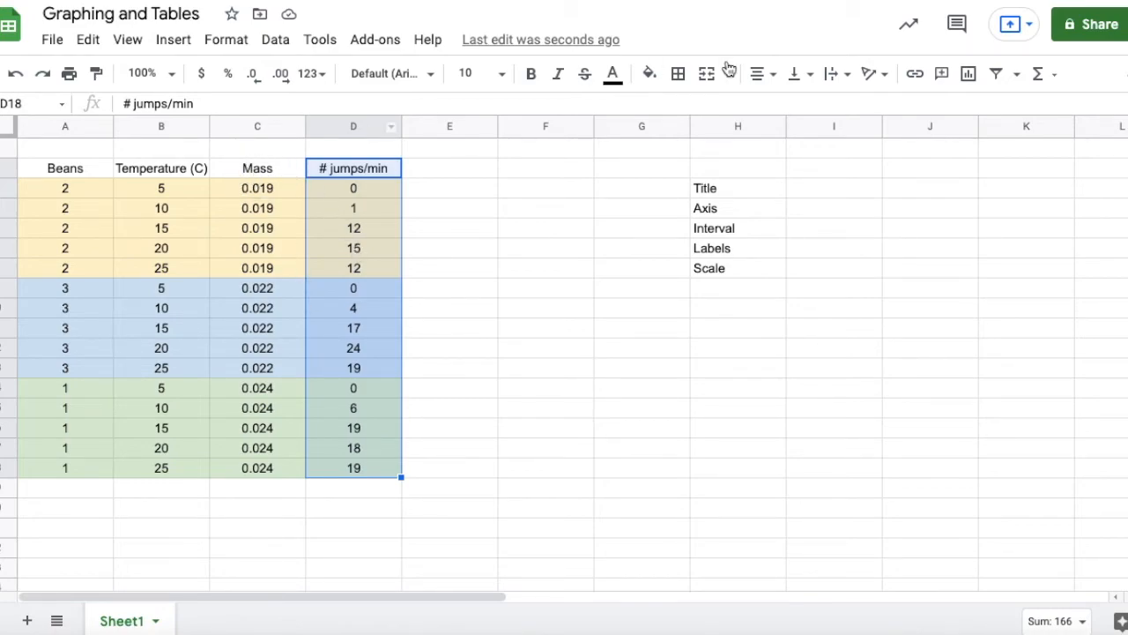
click(969, 74)
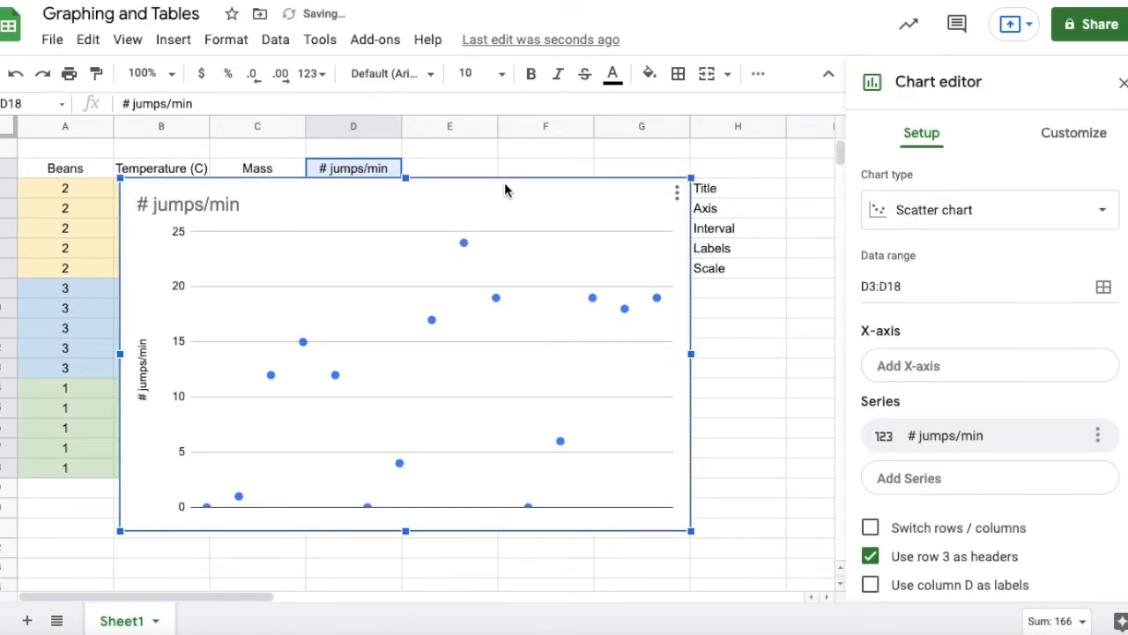
drag(506, 187, 823, 156)
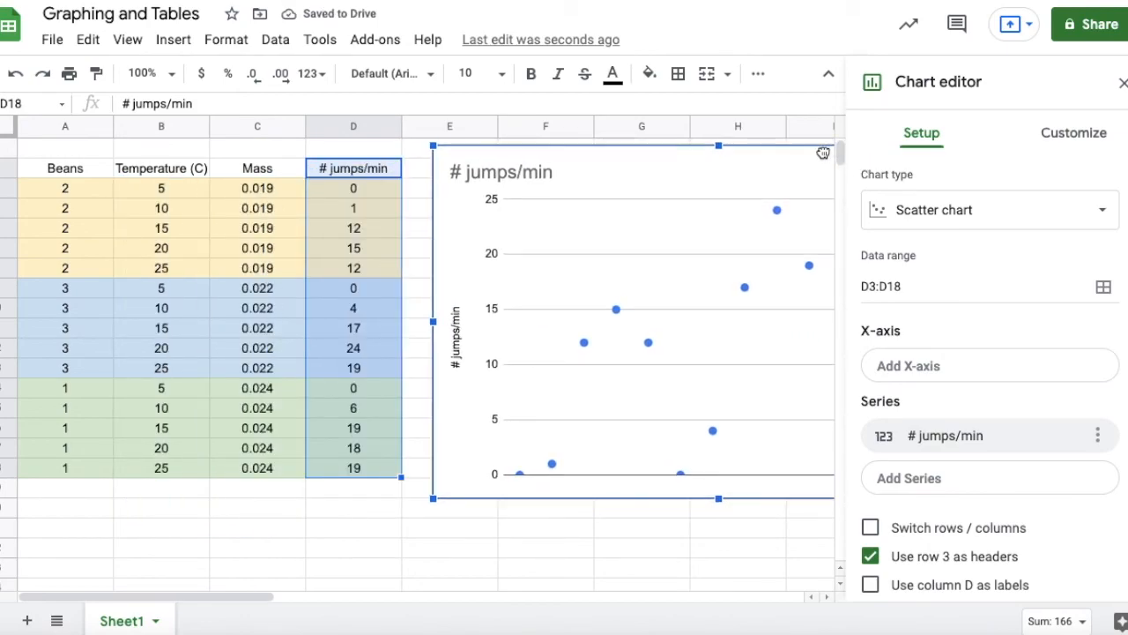
Set the new chart's X-axis to the Mass data in range C3:C18.
click(951, 374)
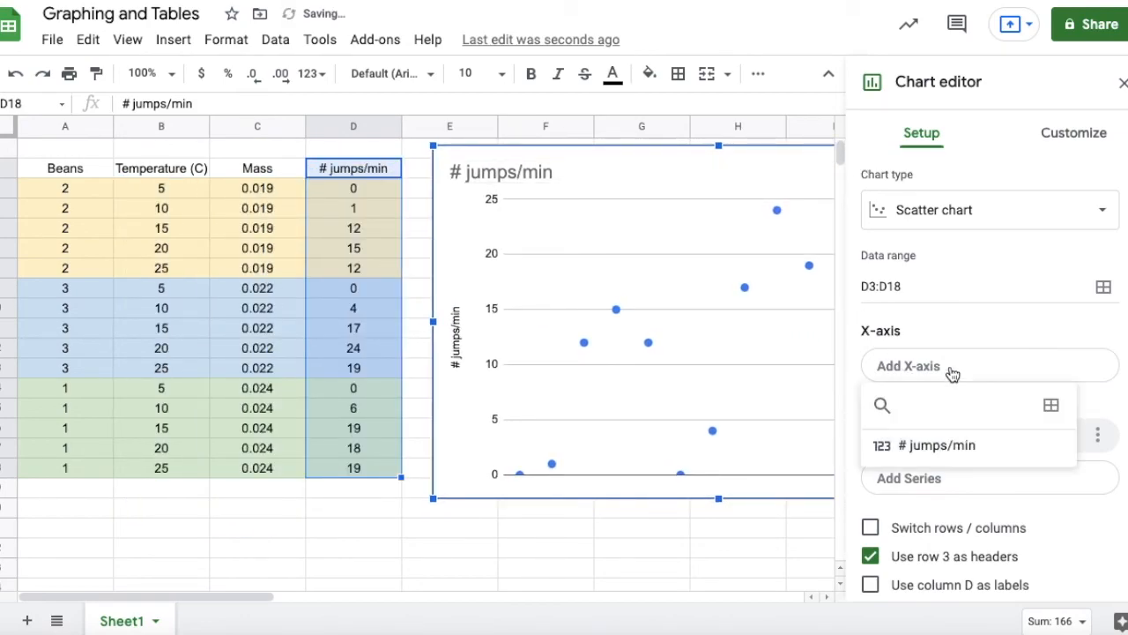
click(1050, 407)
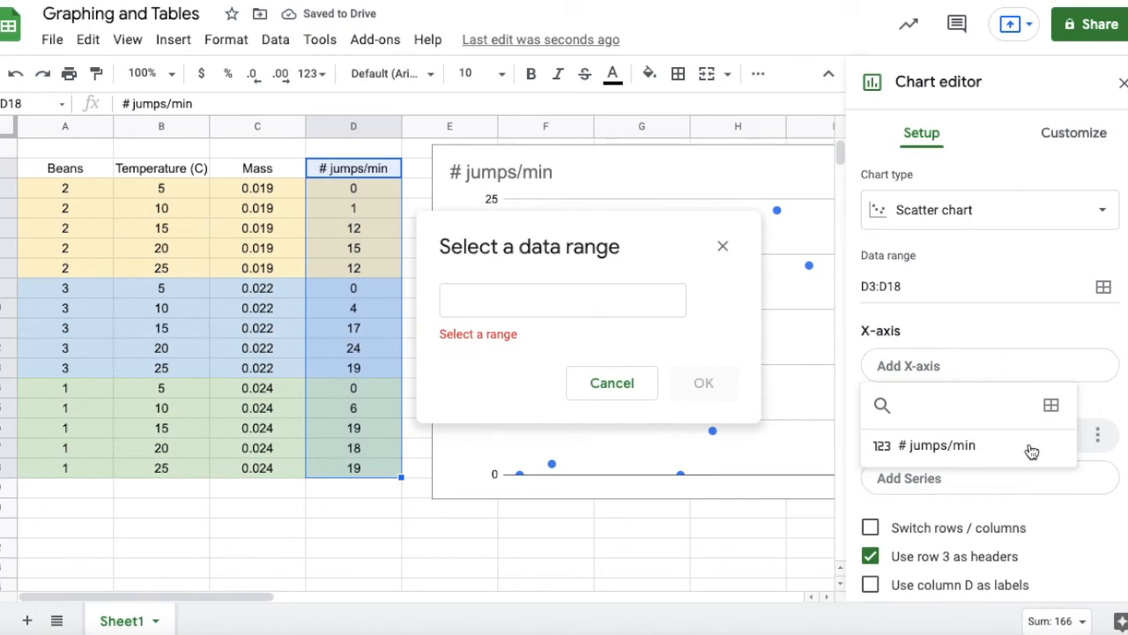
click(253, 169)
drag(253, 170, 258, 474)
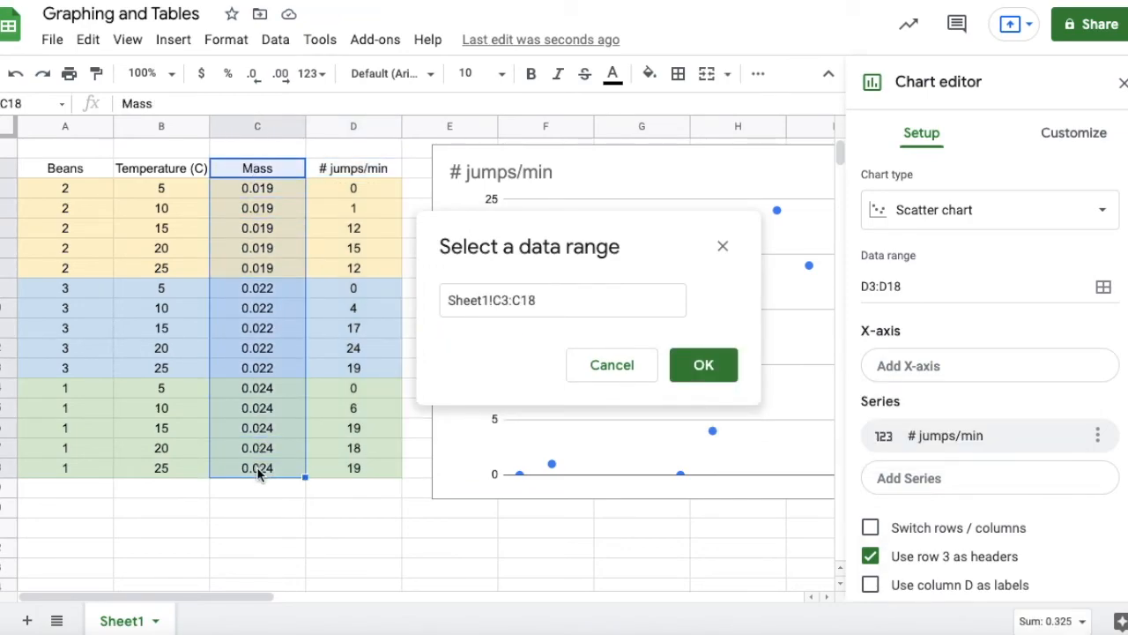
click(711, 364)
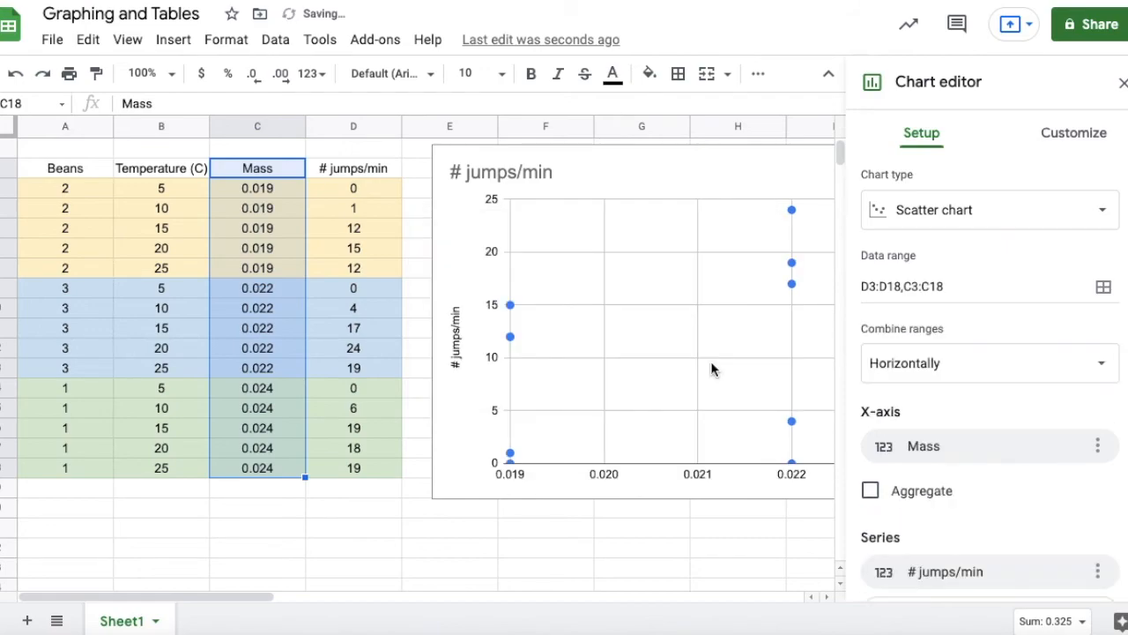
Move the chart over columns A to G and aggregate its # jumps/min series by Average.
click(584, 171)
drag(587, 164, 218, 157)
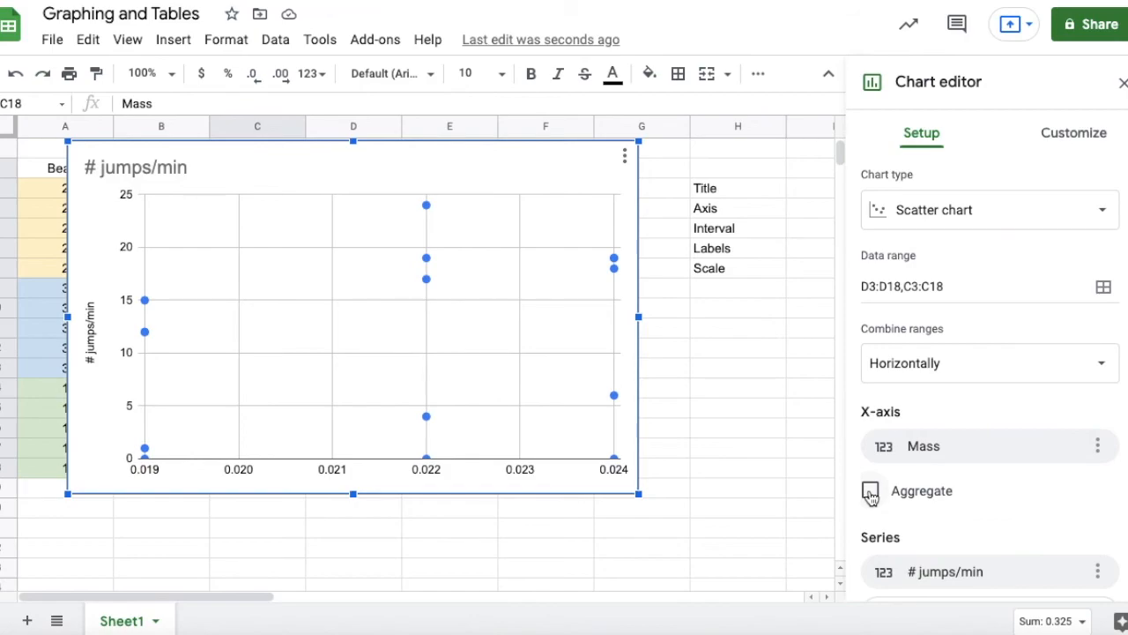
click(869, 492)
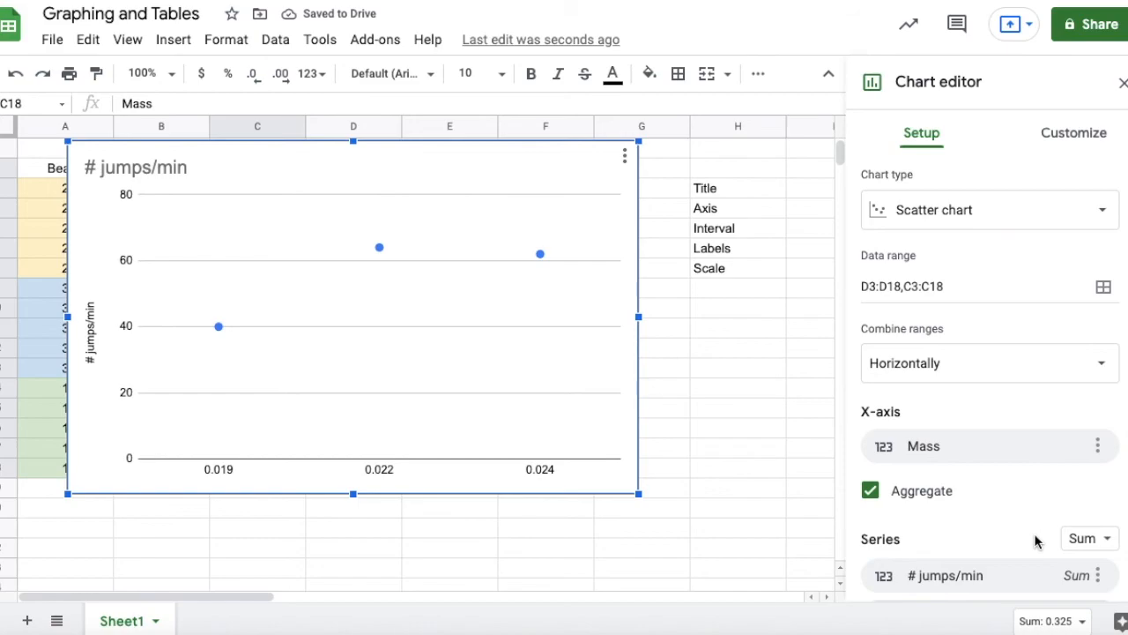
click(1086, 540)
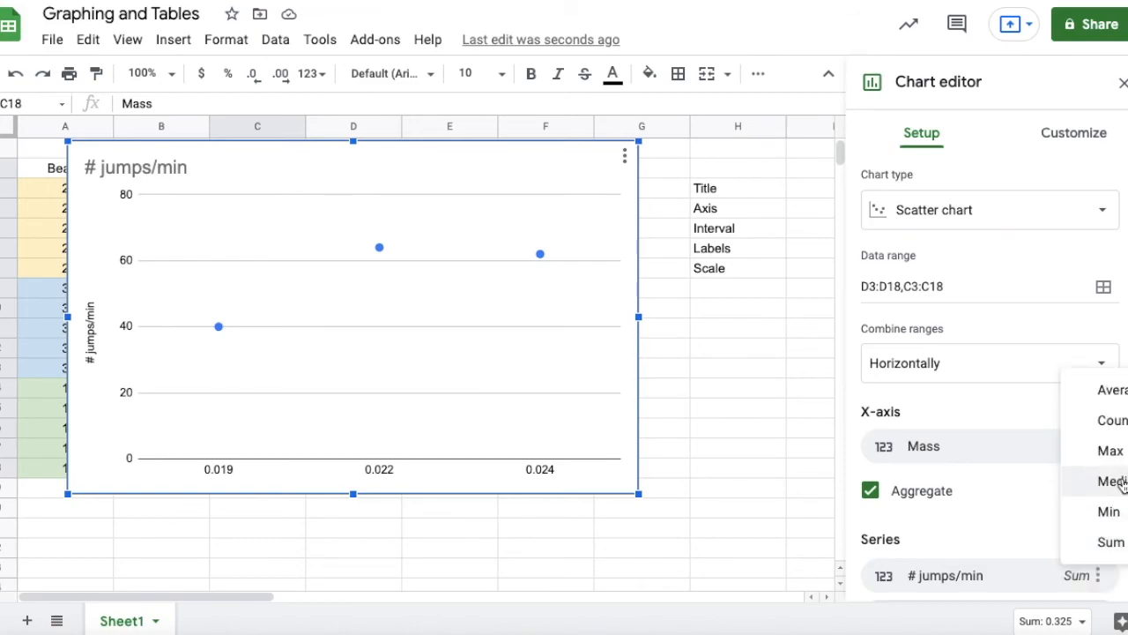
click(1112, 390)
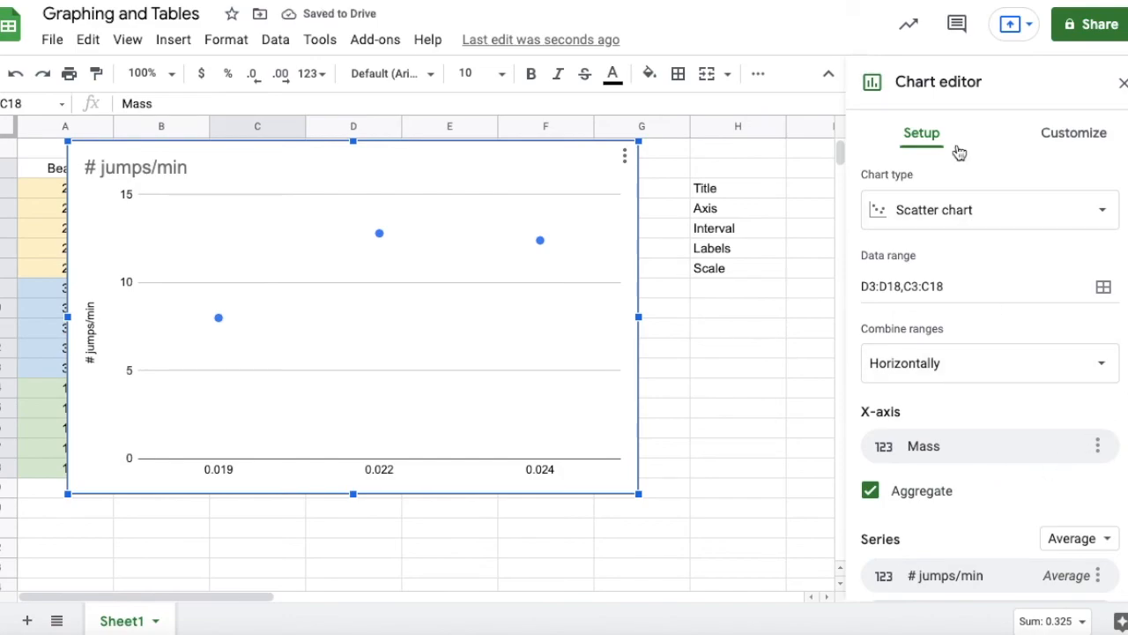
Set the mass chart's title to "TITLE" and its horizontal axis title to "Mass (g)".
double_click(155, 167)
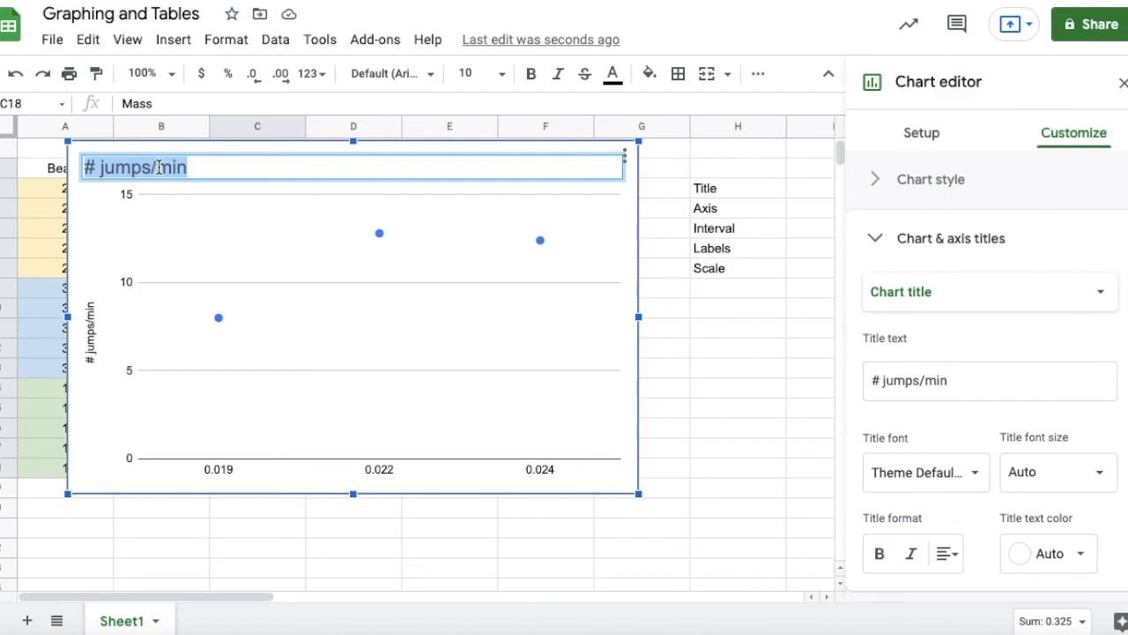
drag(972, 387, 851, 390)
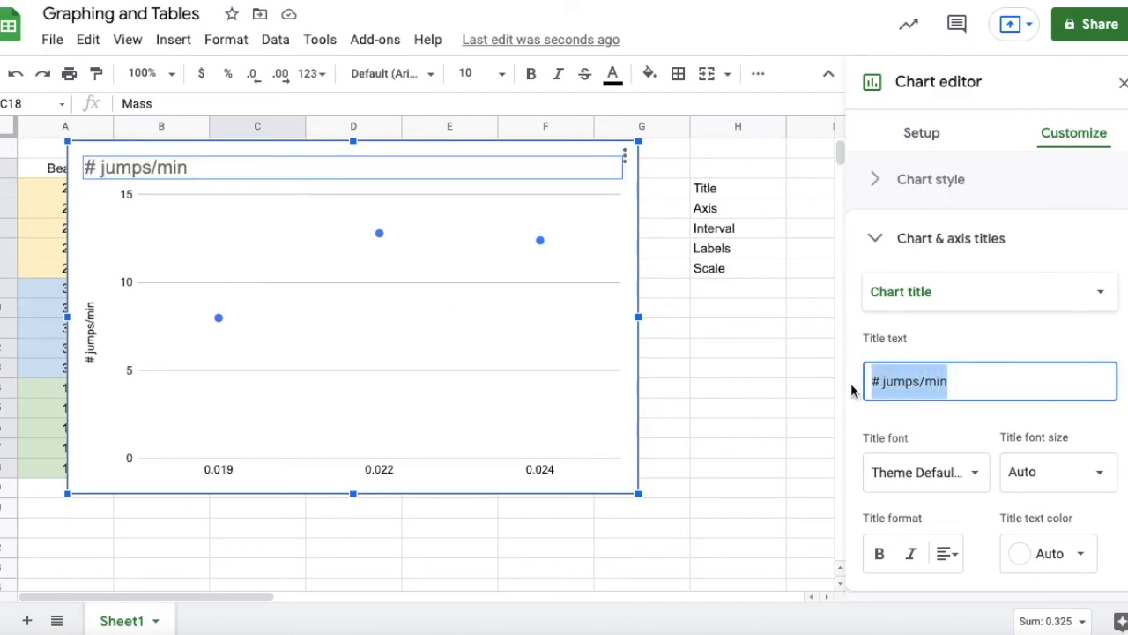
text(TITLE)
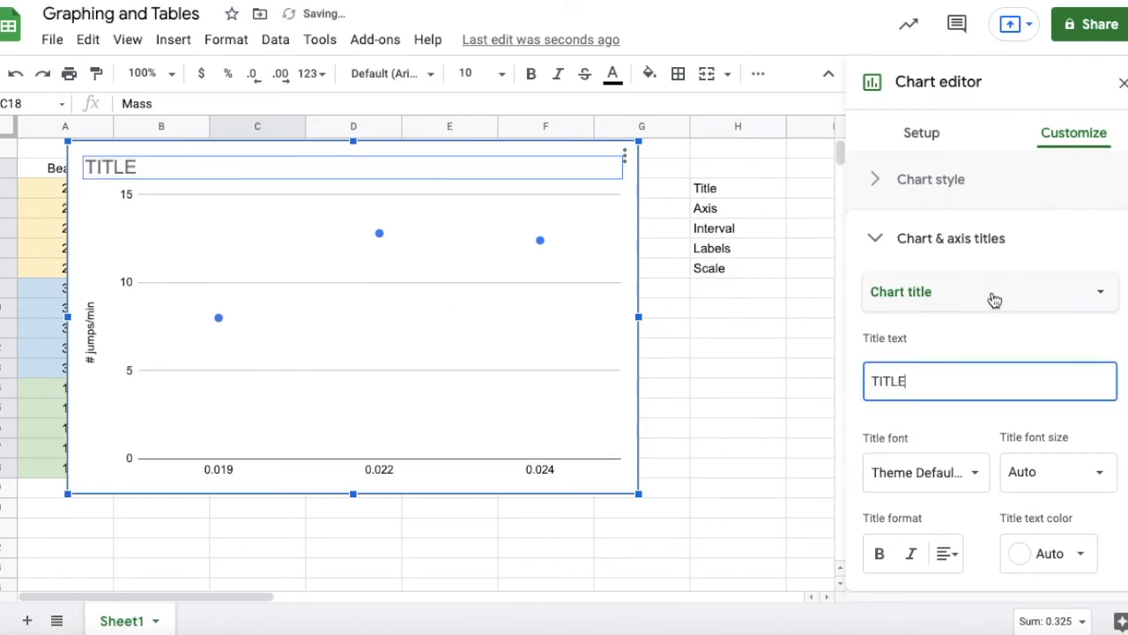
click(994, 300)
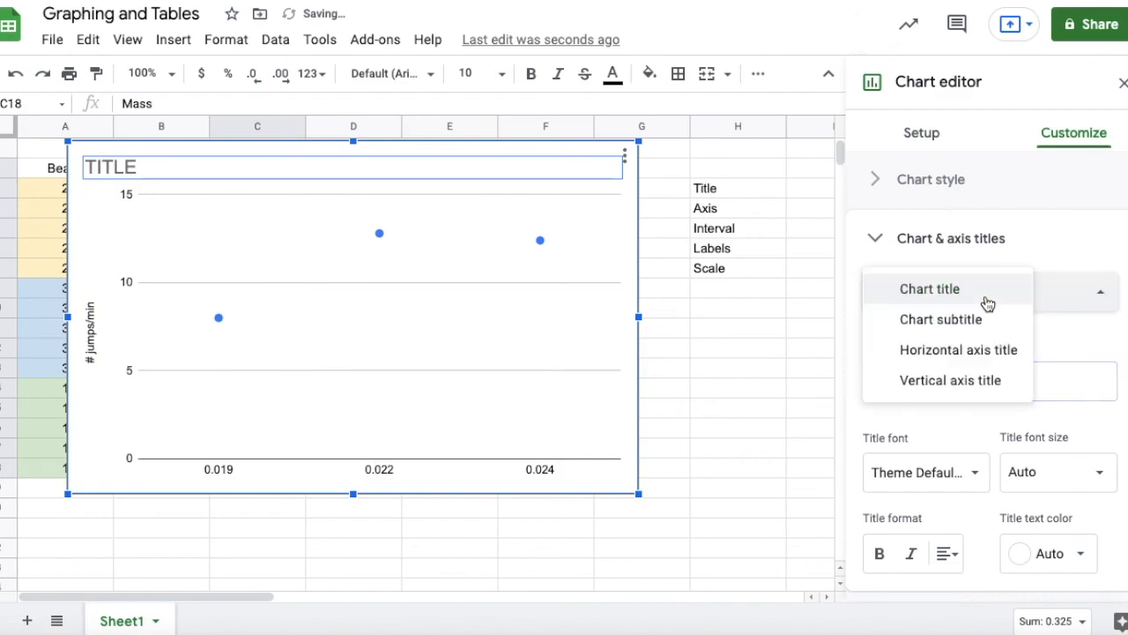
click(990, 356)
click(972, 383)
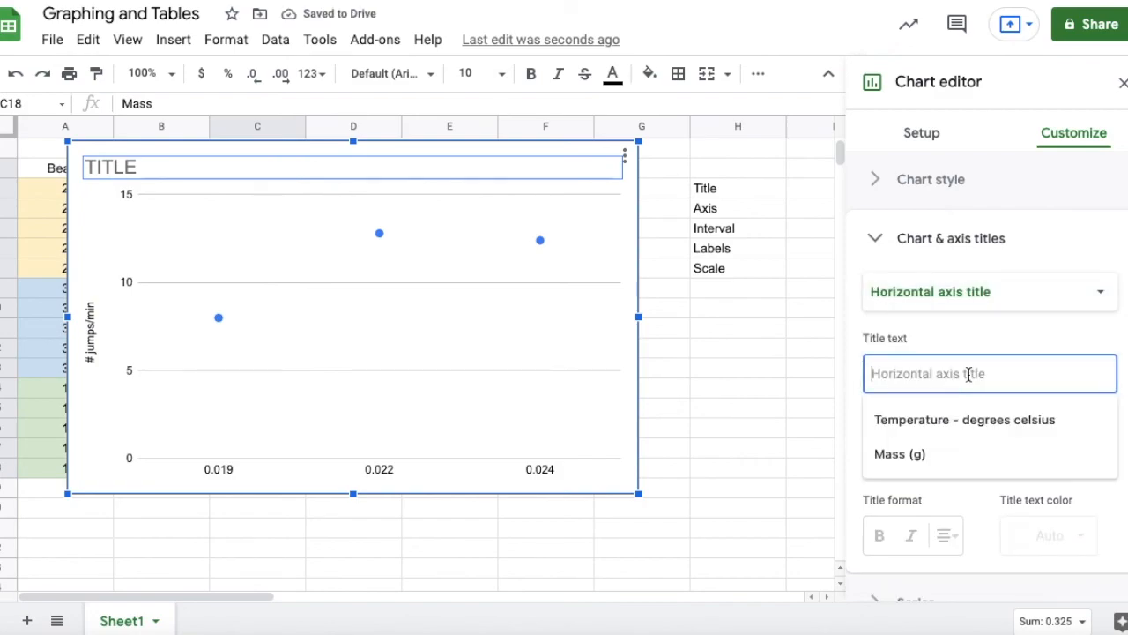
click(940, 453)
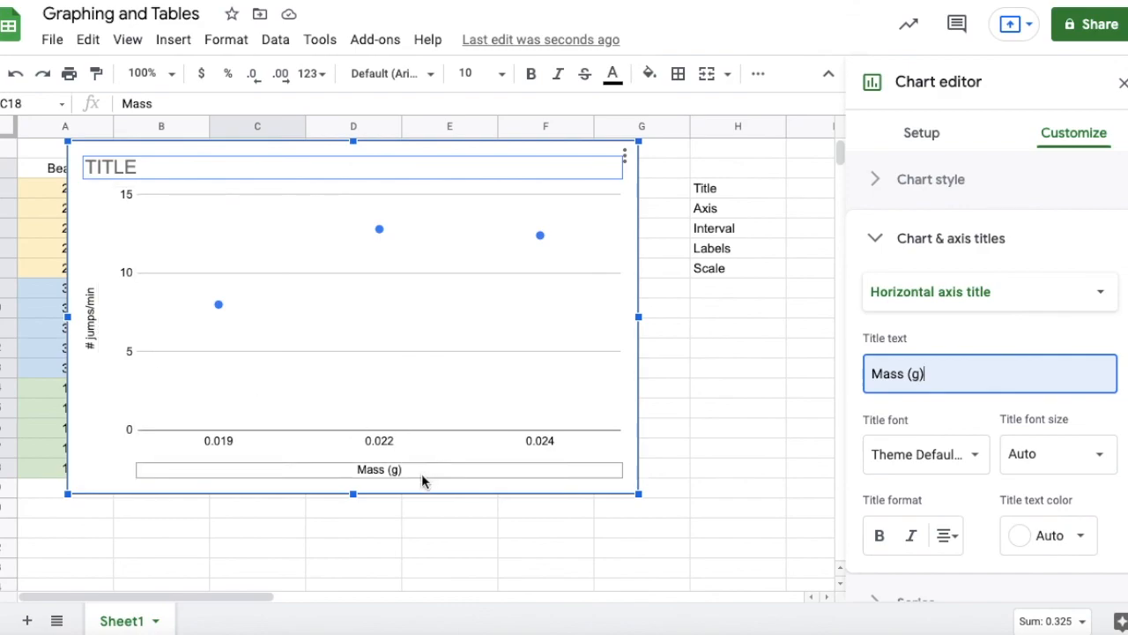
Delete the mass scatter chart from the sheet.
click(277, 443)
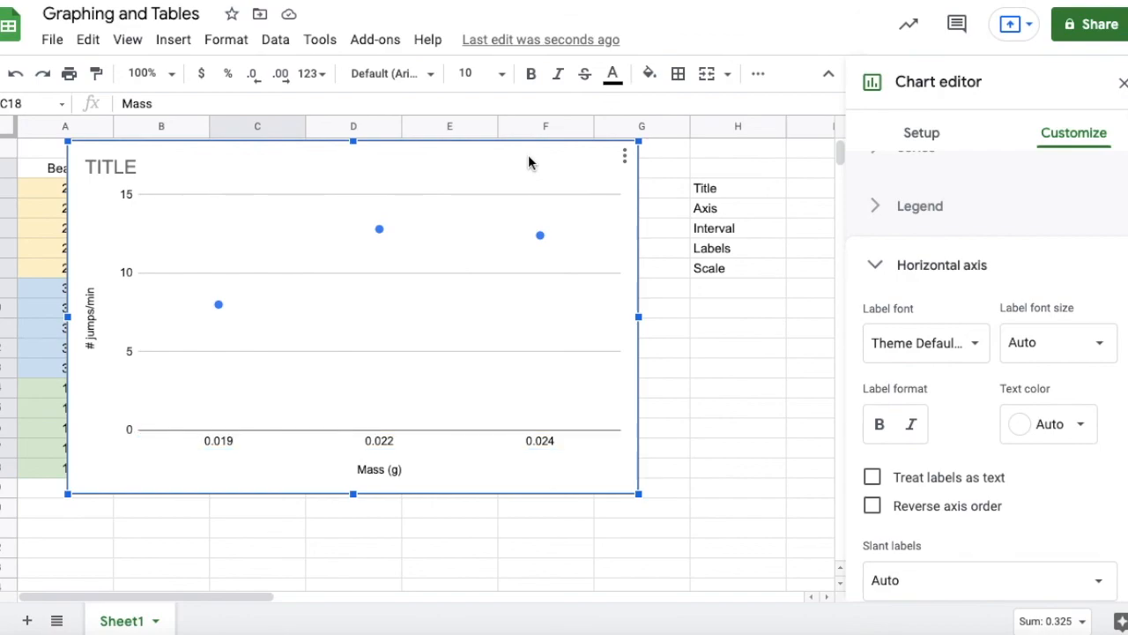
key(Delete)
click(528, 188)
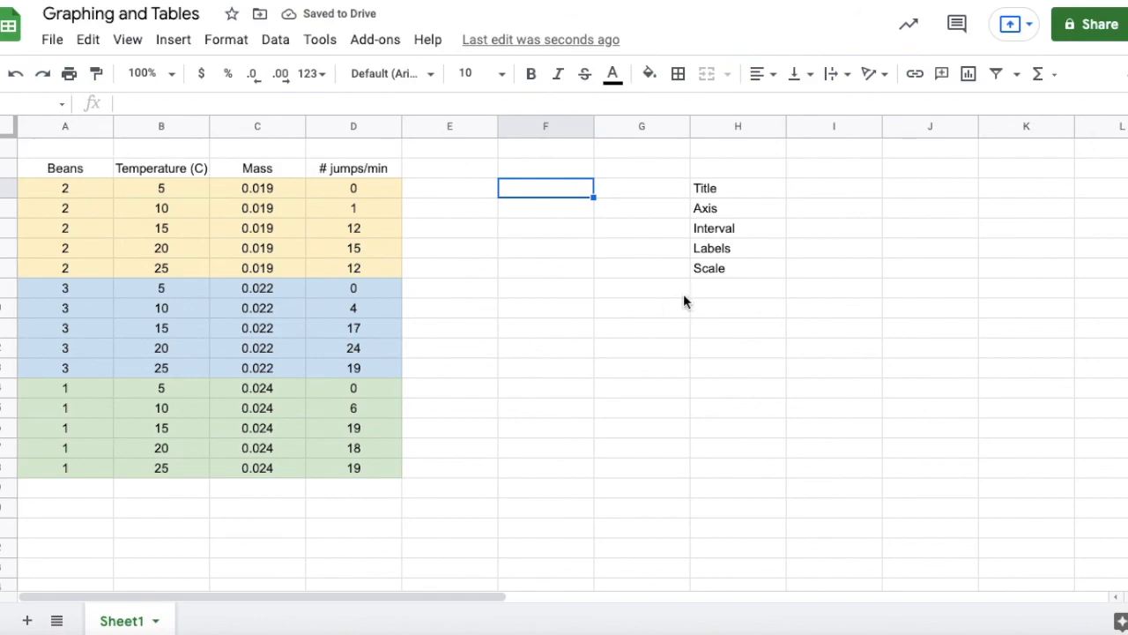
Select the checklist in cells H4 to H8.
drag(704, 187, 715, 277)
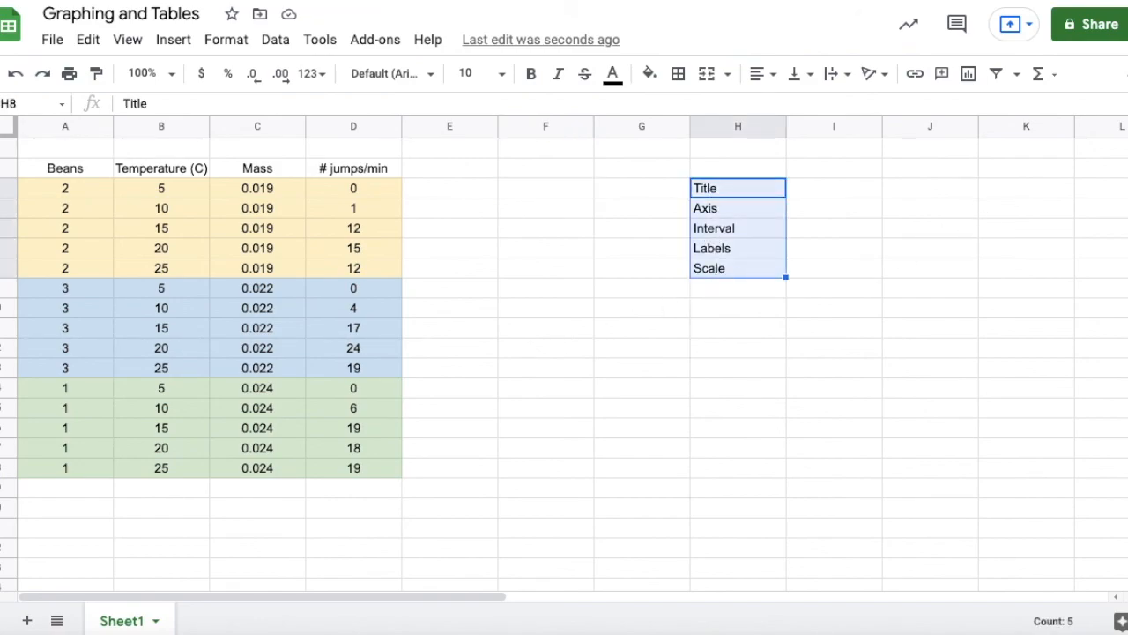